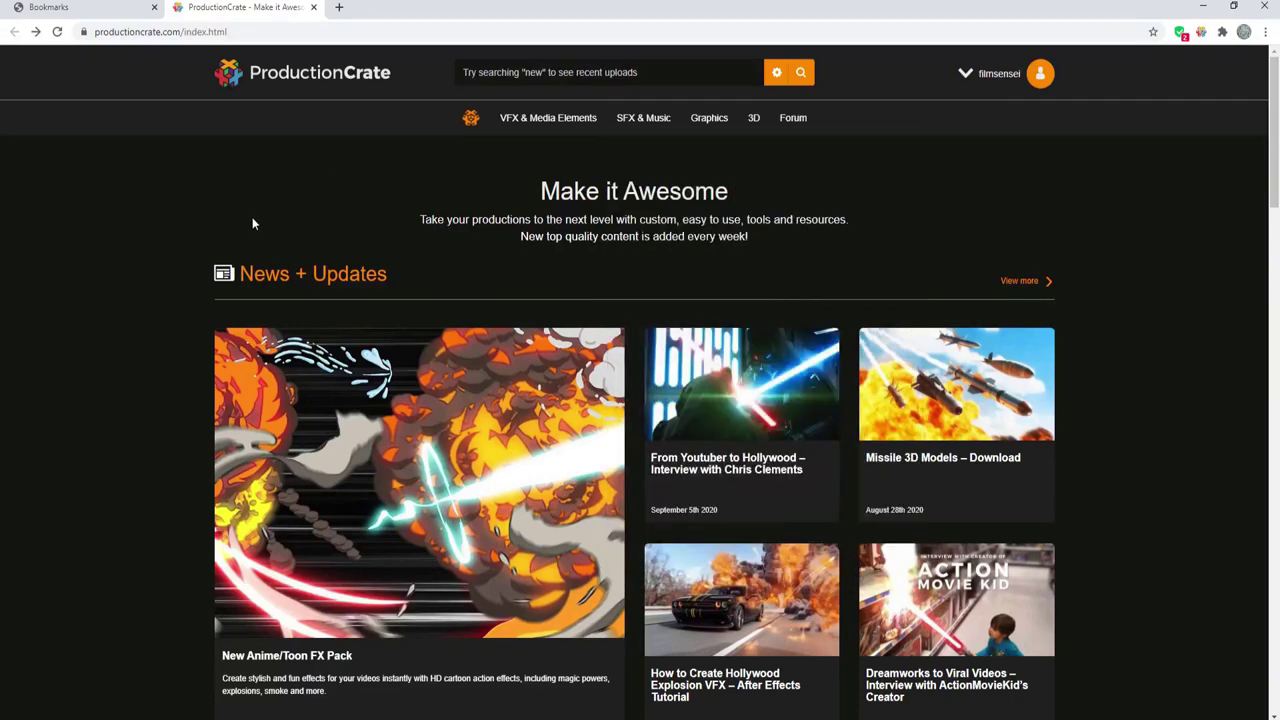
Step: Search the site for 'Multi Thin Paint' to list the FootageCrate paint-stroke results
type("M")
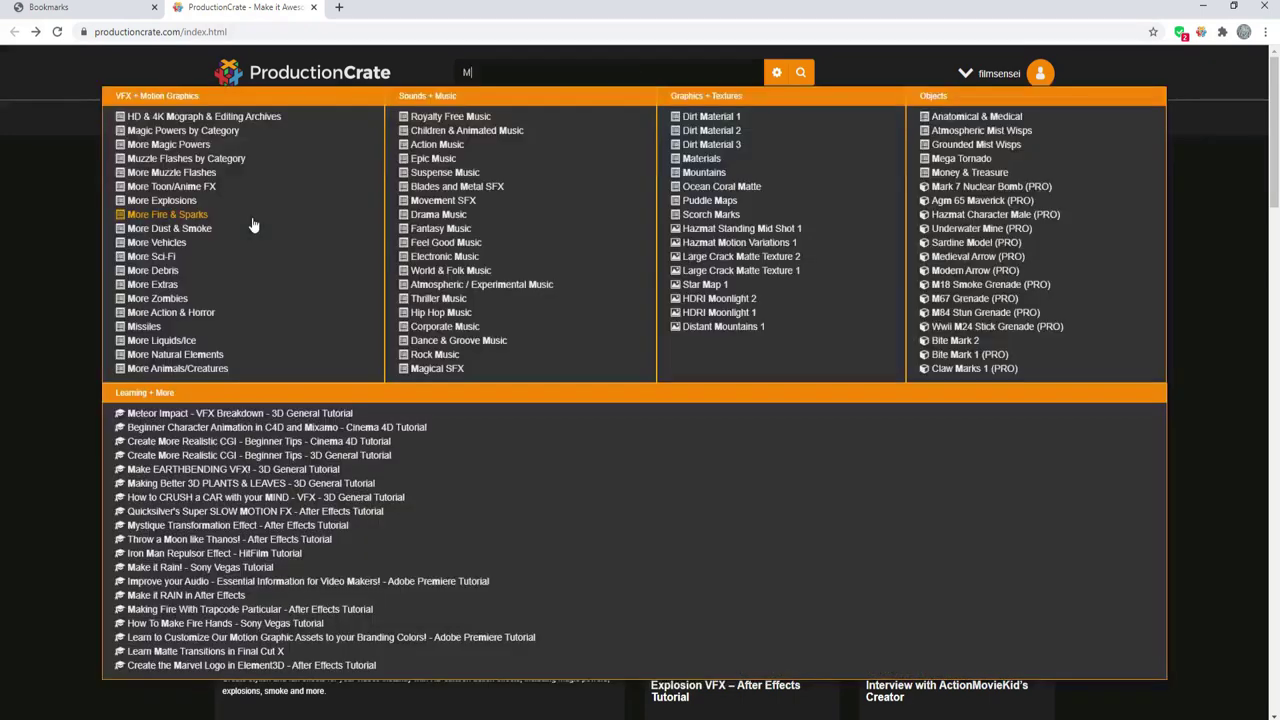
type("ulti Th")
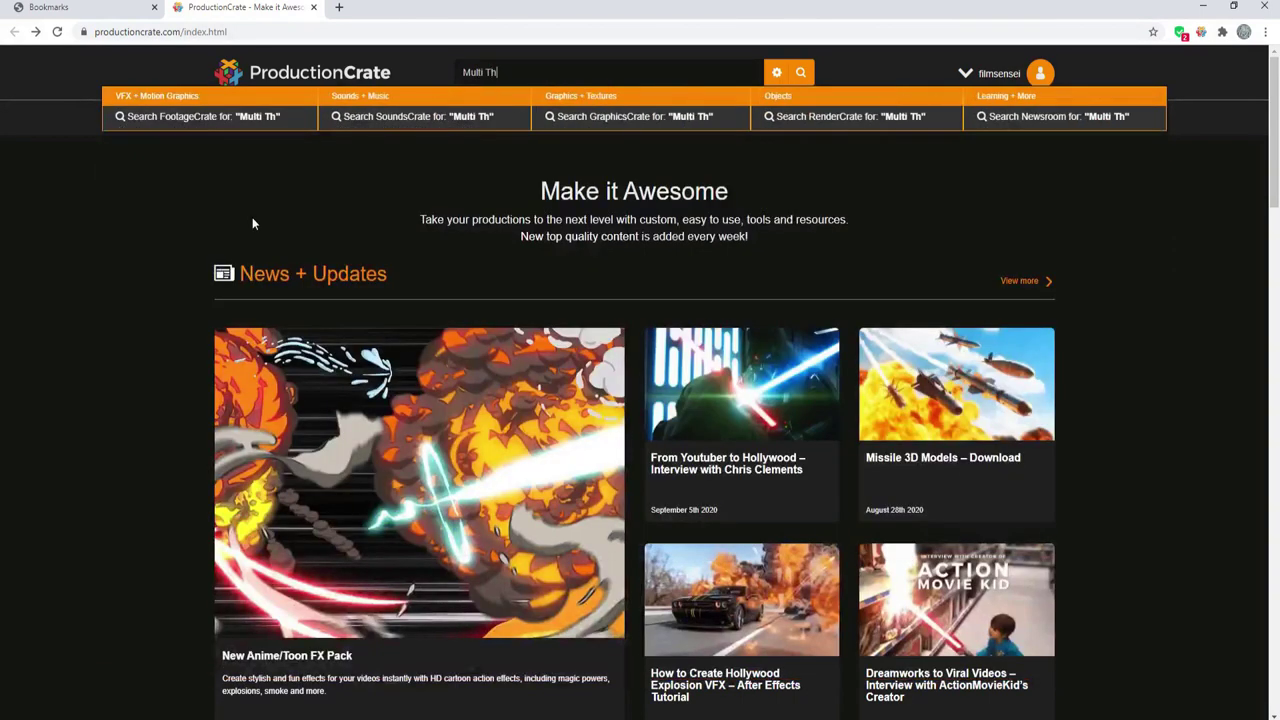
type("in Paint")
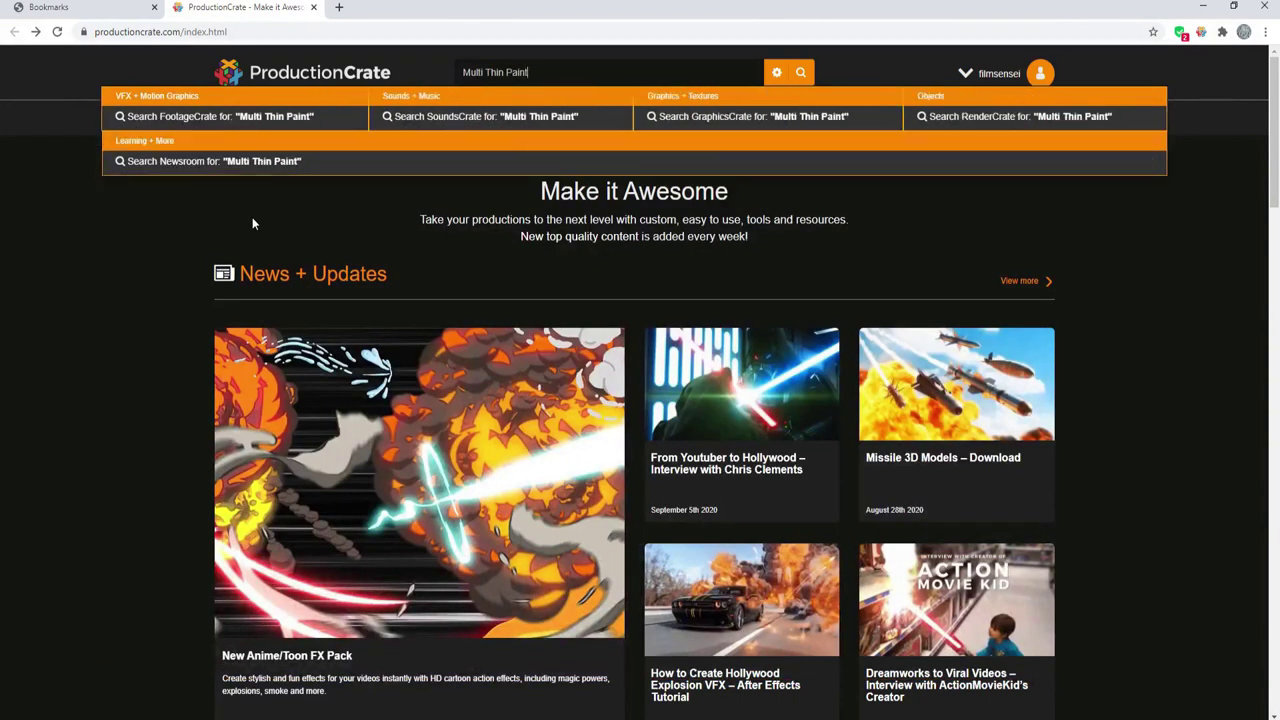
key("Return")
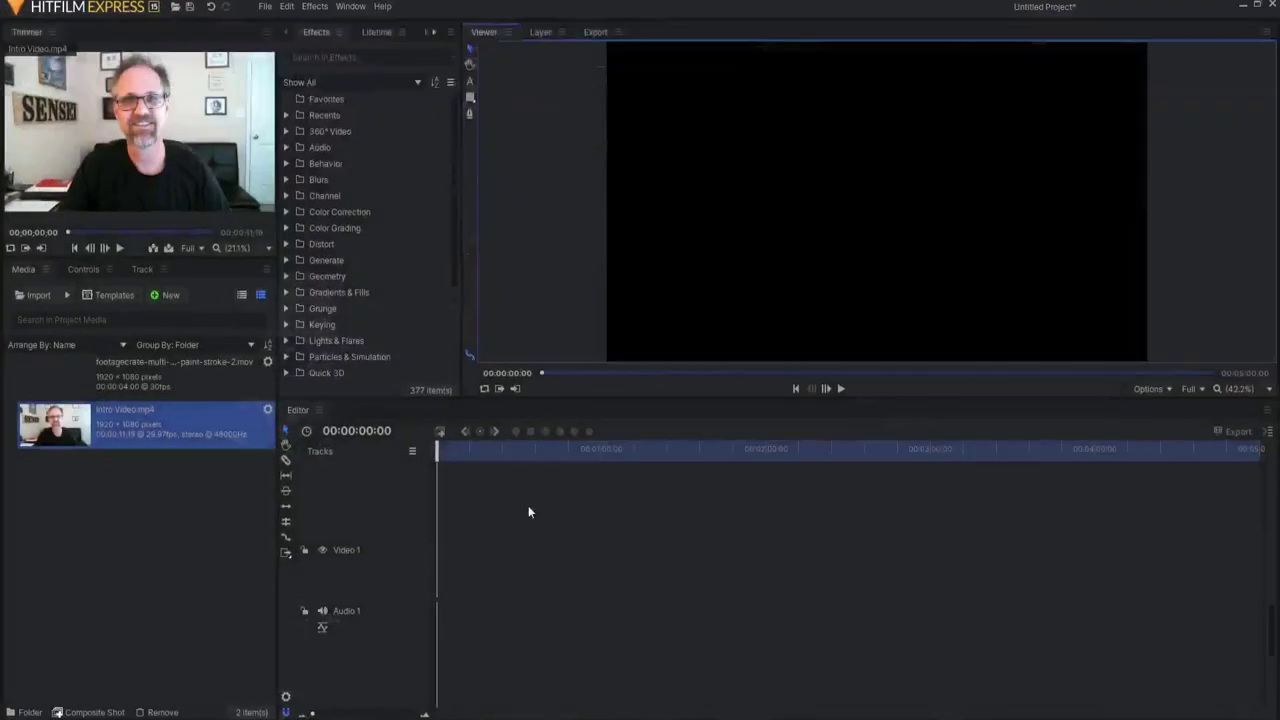
Step: Preview the paint-stroke clip in the Trimmer, then rewind it to the first frame
left_click(116, 364)
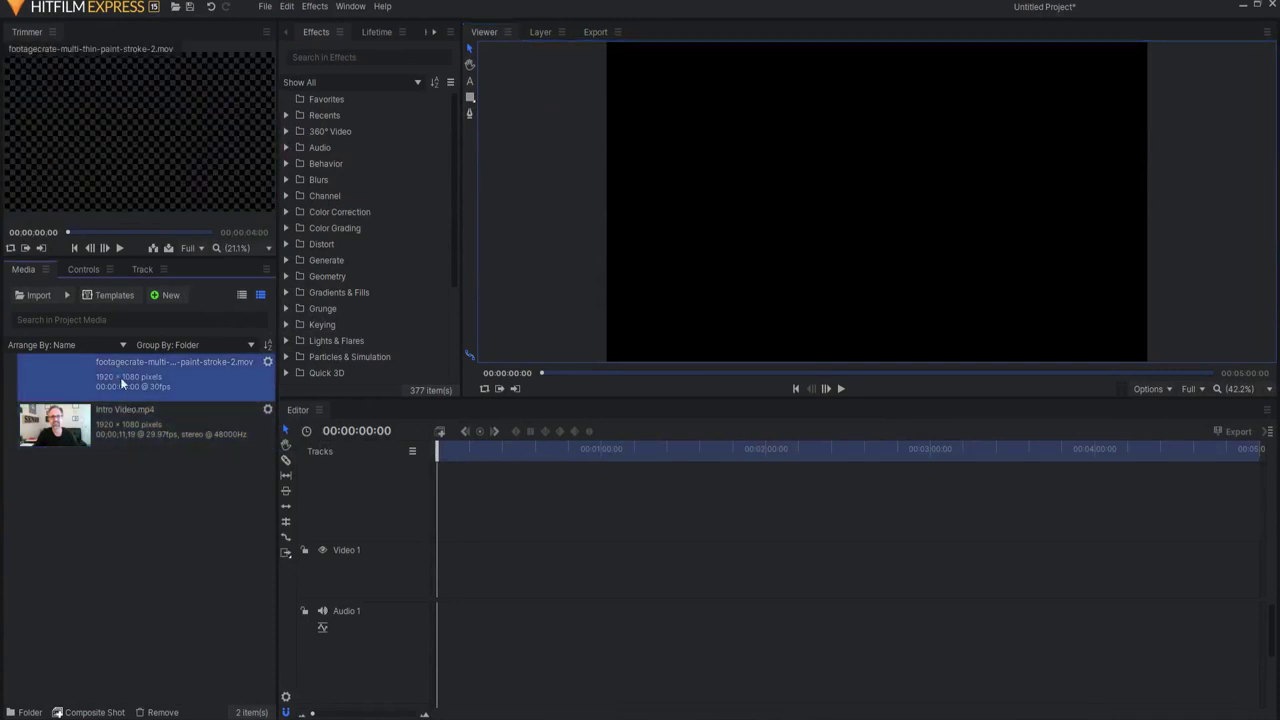
left_click(119, 249)
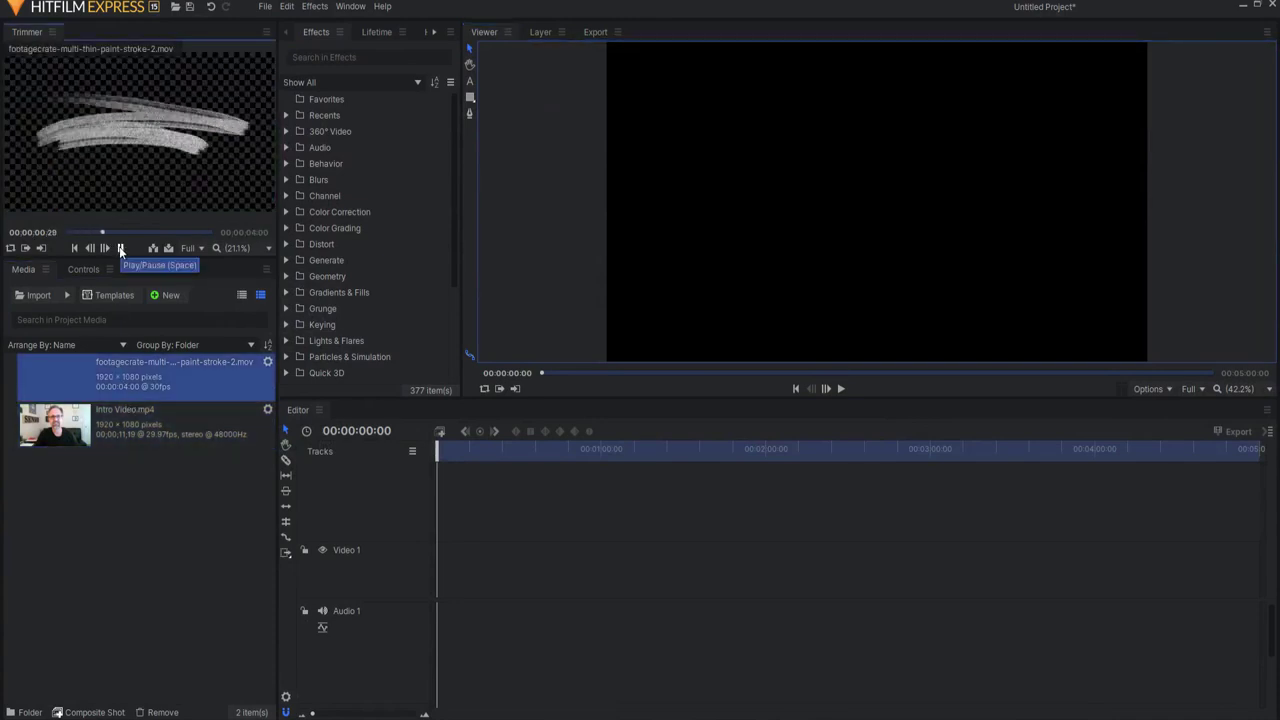
left_click(121, 249)
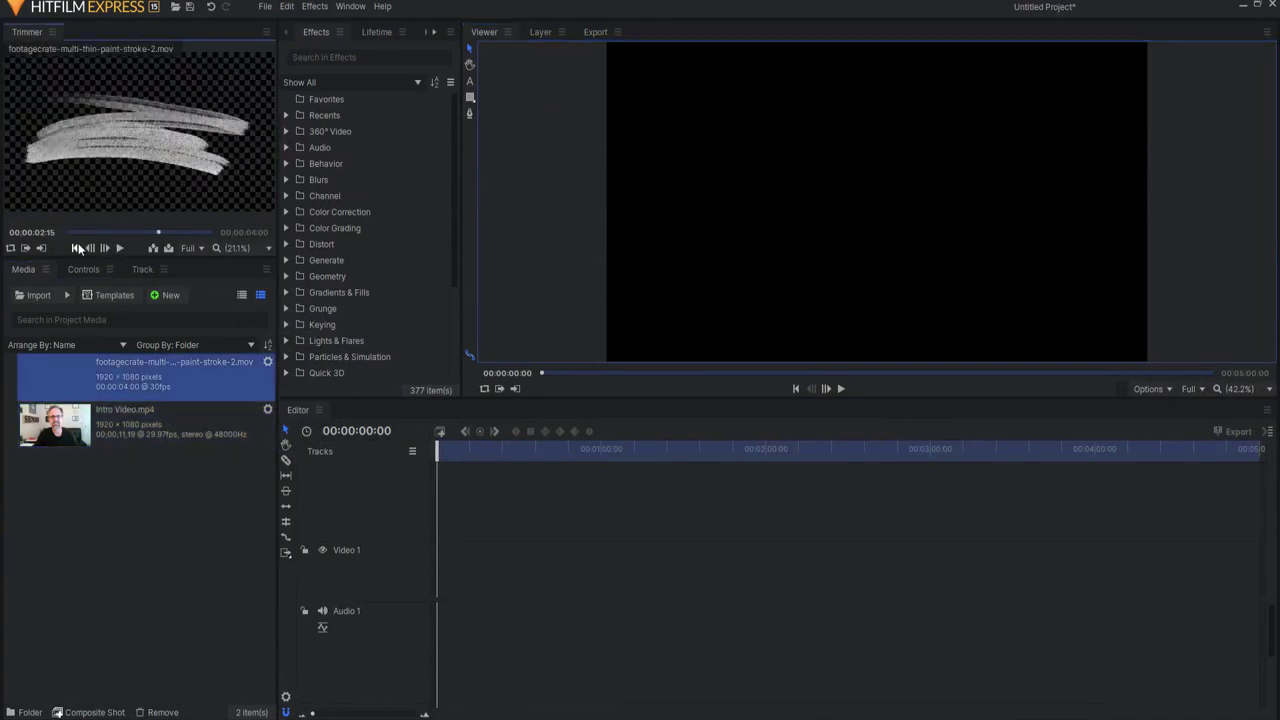
left_click(75, 248)
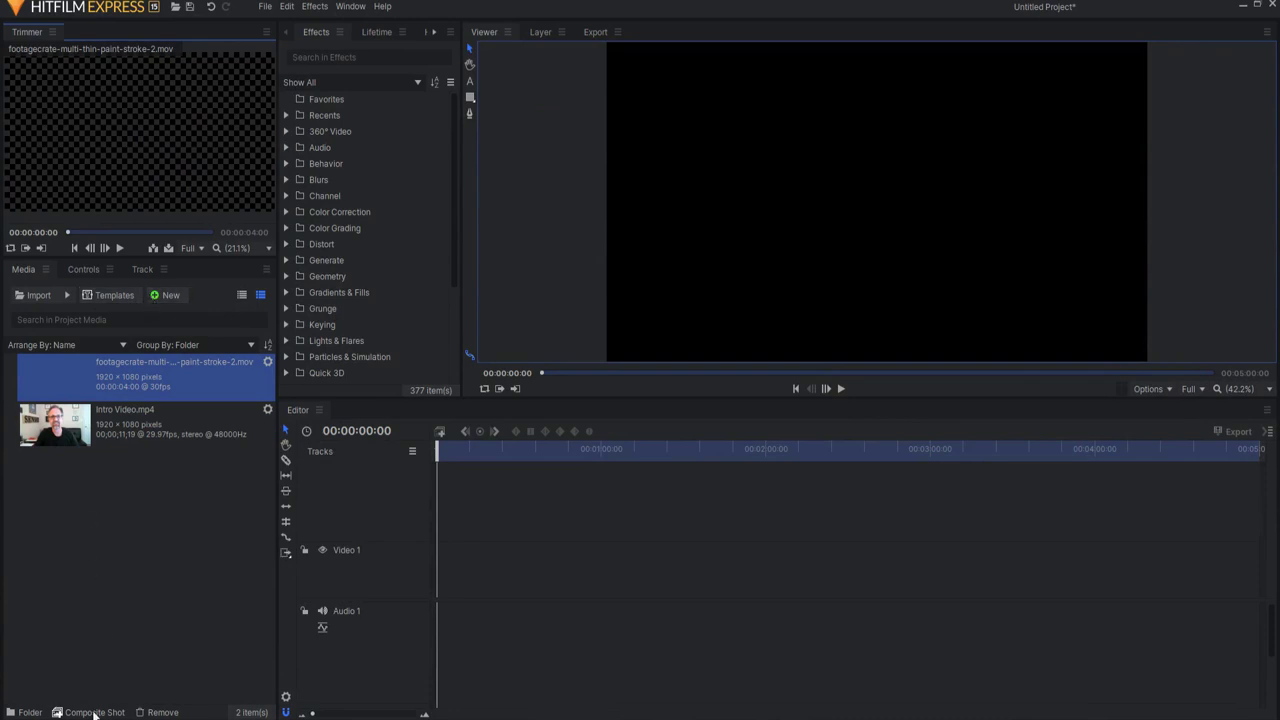
Step: Create a composite shot named 'Lower Third' with a 00:00:04:00 duration
left_click(94, 712)
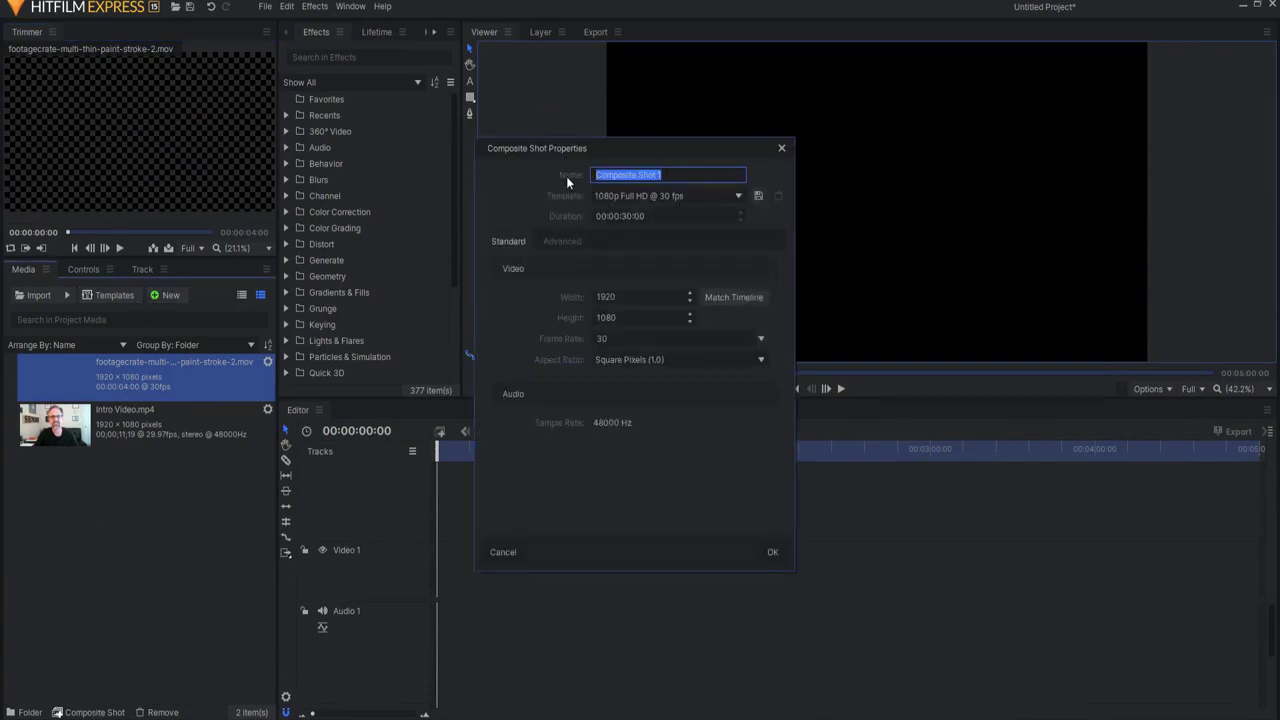
type("Lower Third")
double_click(624, 216)
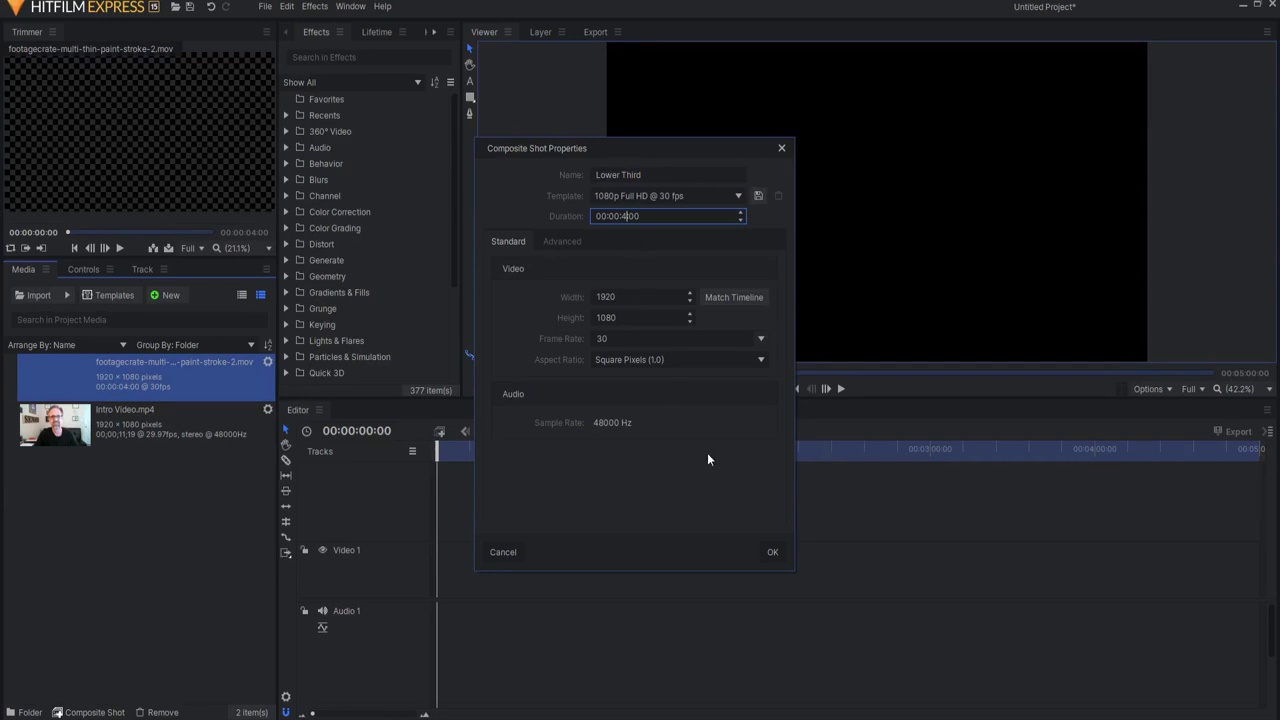
left_click(771, 553)
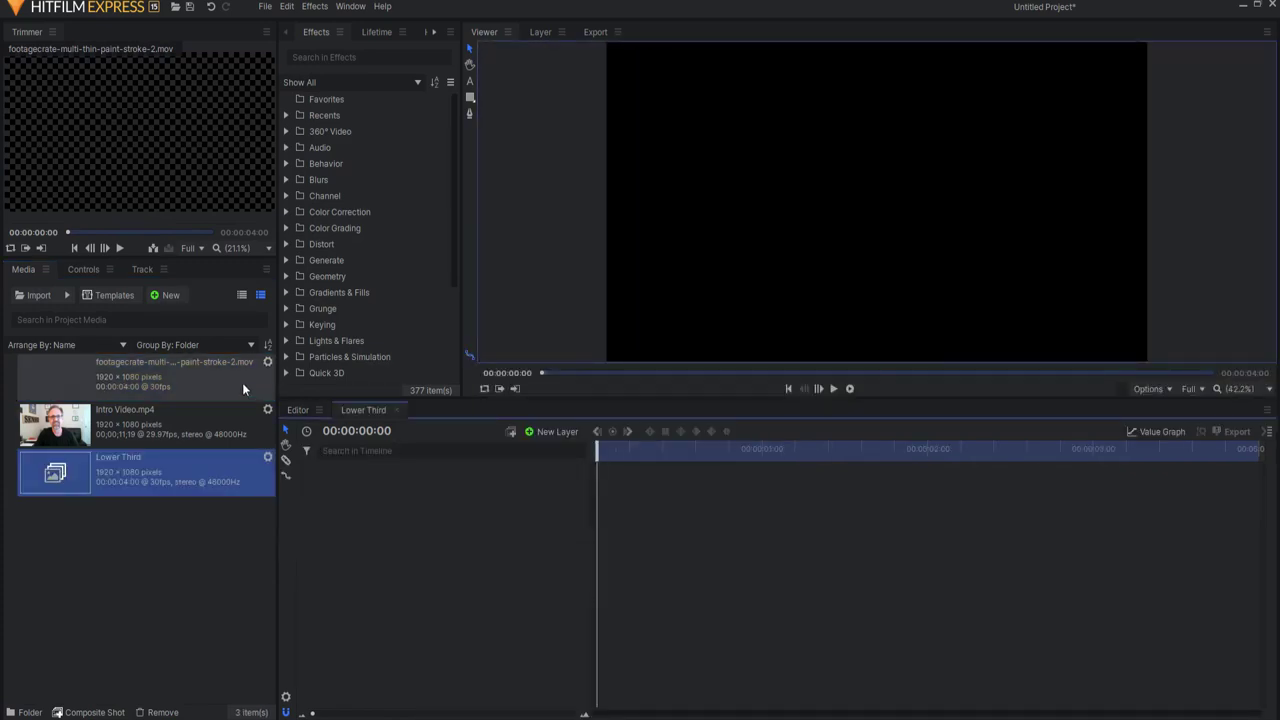
Step: Add the paint-stroke clip to the Lower Third timeline and trim it to end at 00:00:02:00
left_click_drag(83, 370, 450, 480)
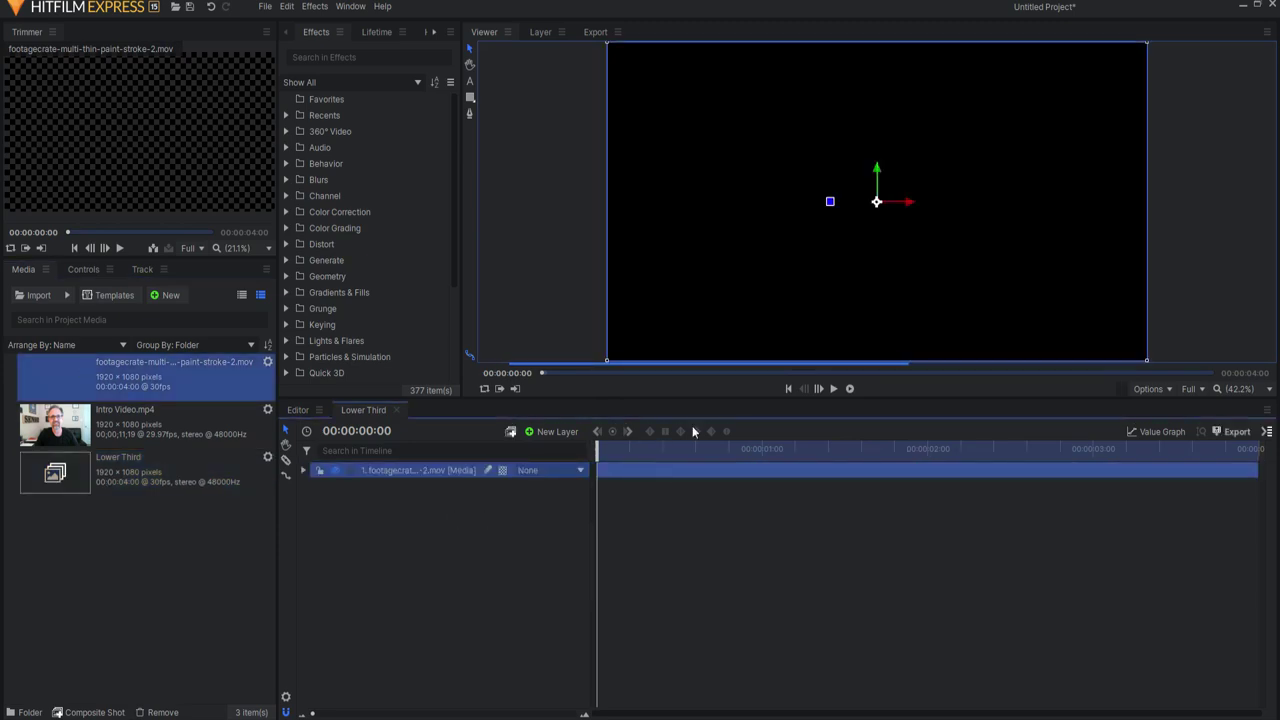
left_click(836, 389)
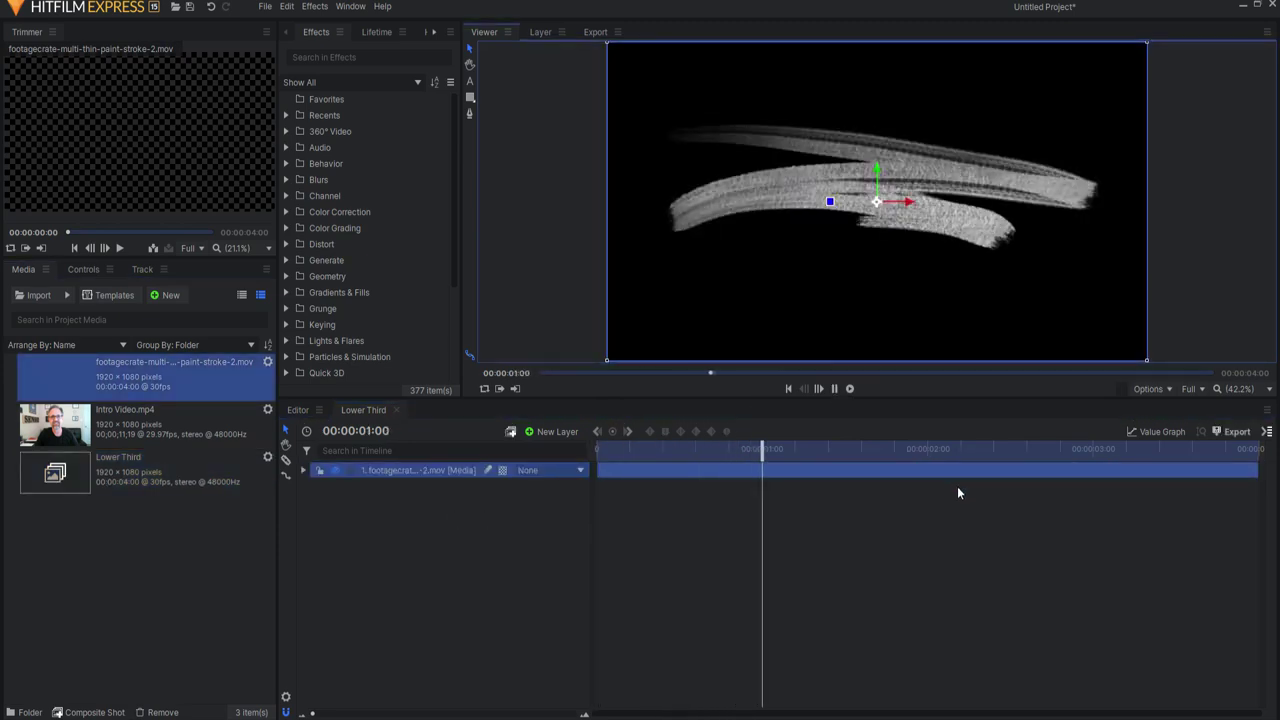
left_click(751, 513)
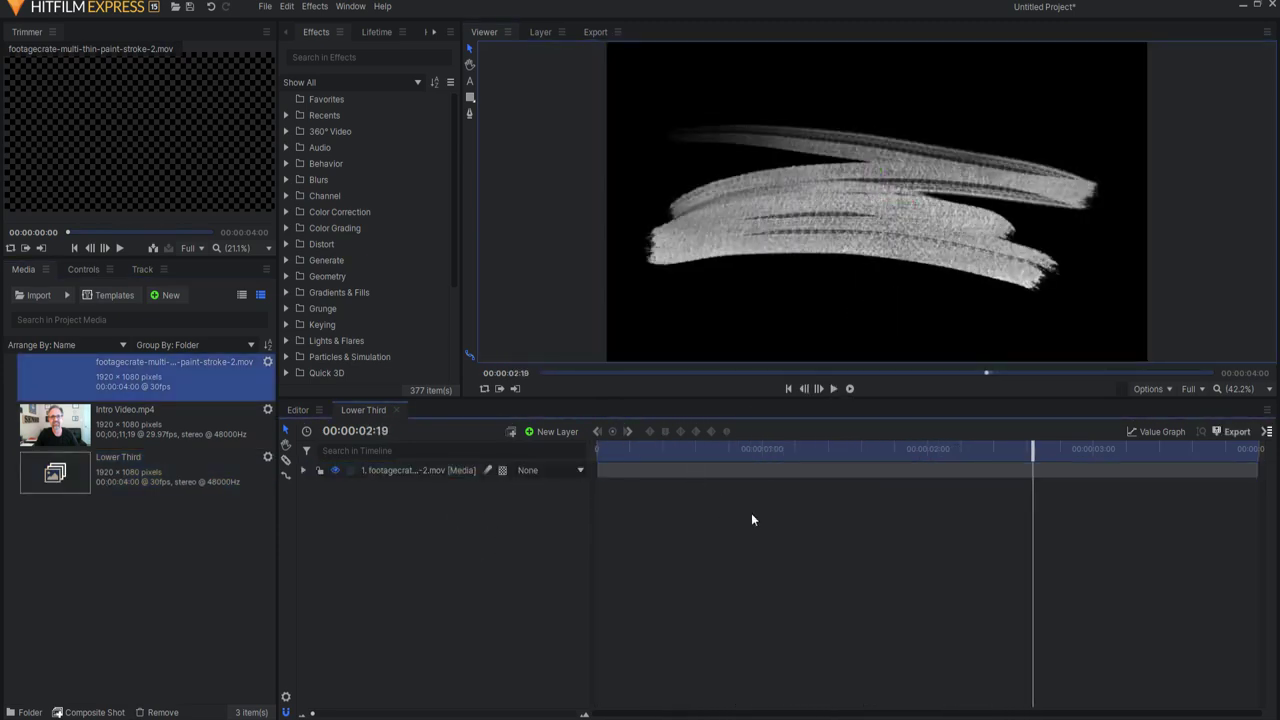
left_click_drag(1031, 449, 928, 449)
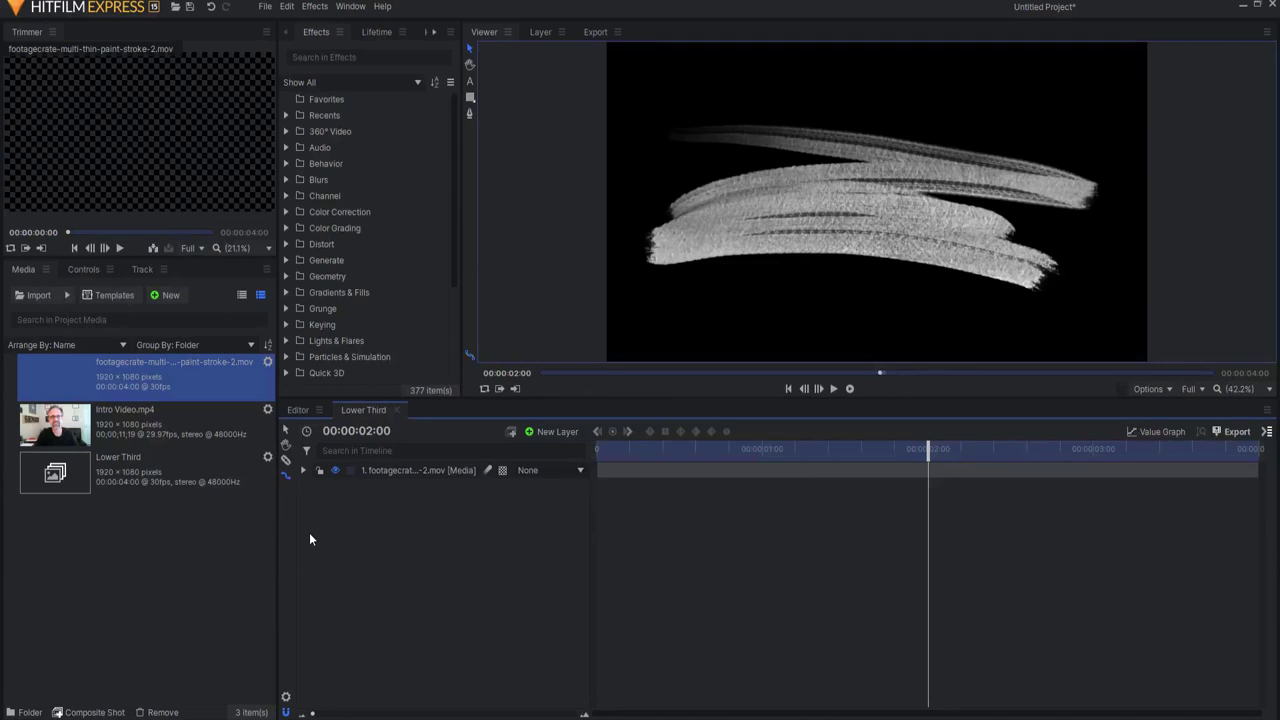
mouse_move(1257, 474)
left_mouse_down()
mouse_move(925, 481)
mouse_move(834, 448)
mouse_move(603, 448)
mouse_move(686, 436)
left_mouse_up()
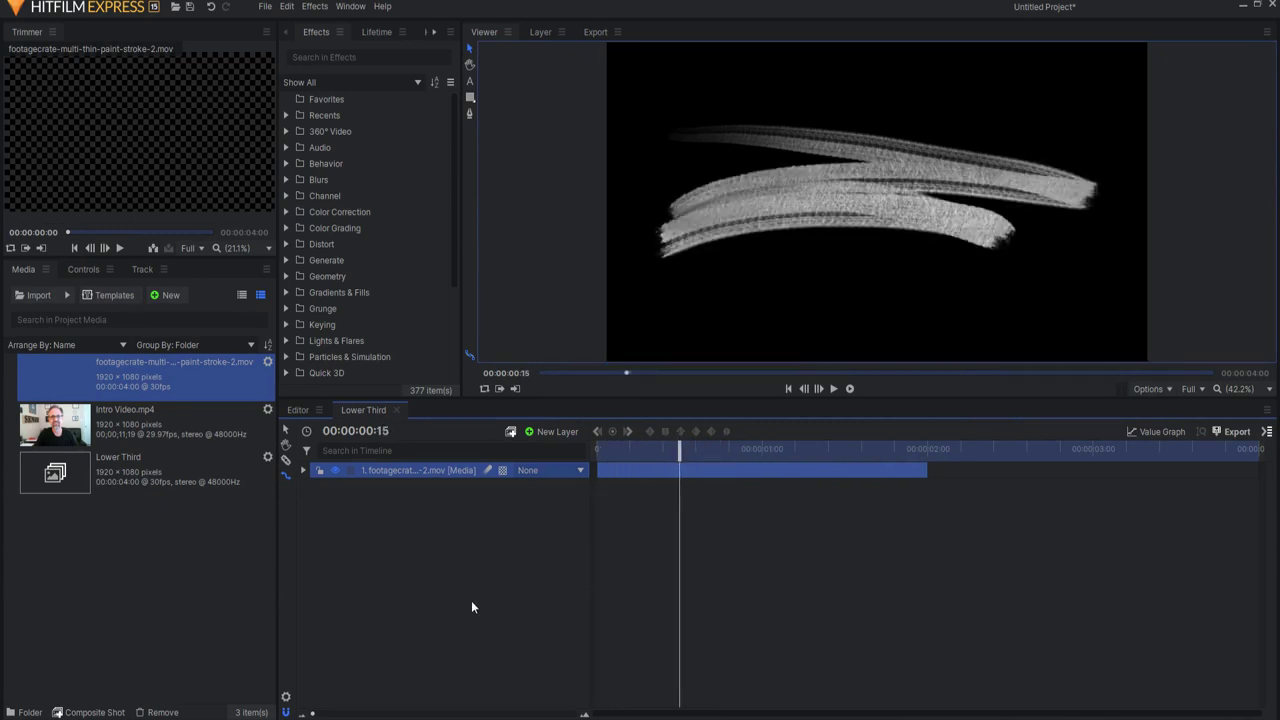
Step: Duplicate the paint-stroke layer and move the copy to start at 2 seconds
right_click(395, 472)
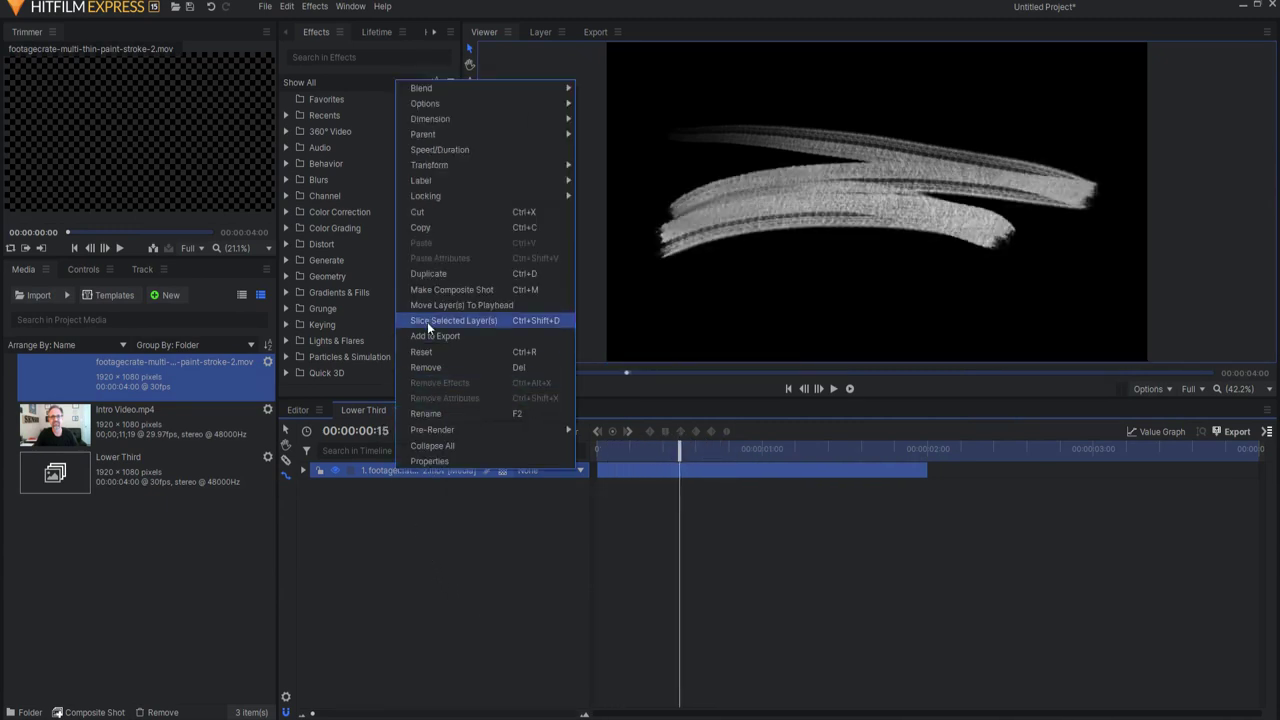
left_click(433, 276)
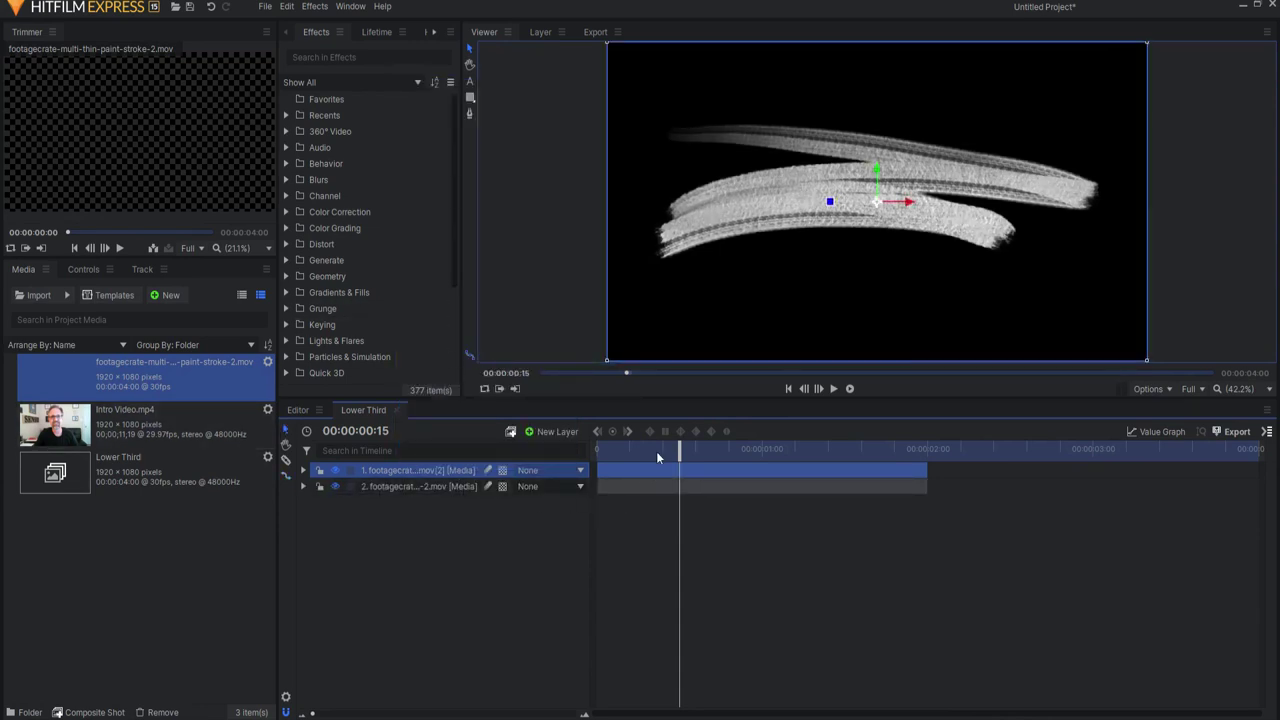
left_click_drag(711, 467, 1042, 467)
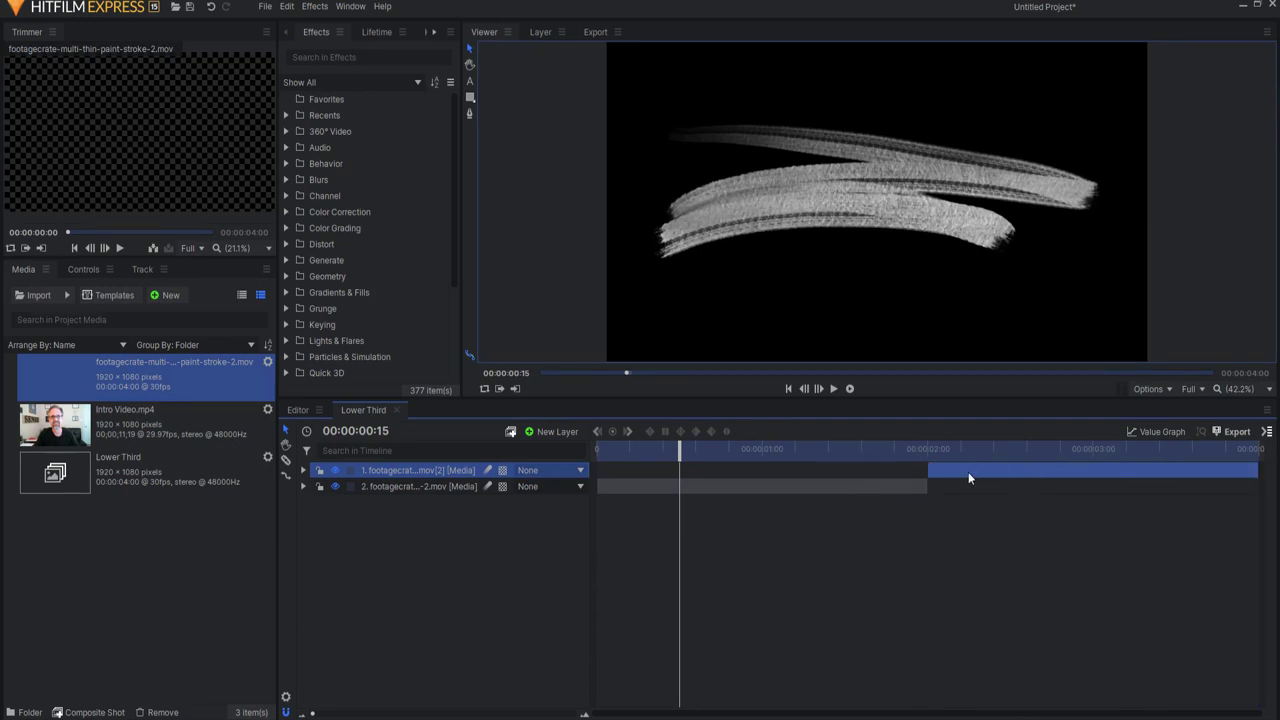
Step: Apply the Time Reverse effect to the shifted copy and scrub to check it
left_click(347, 58)
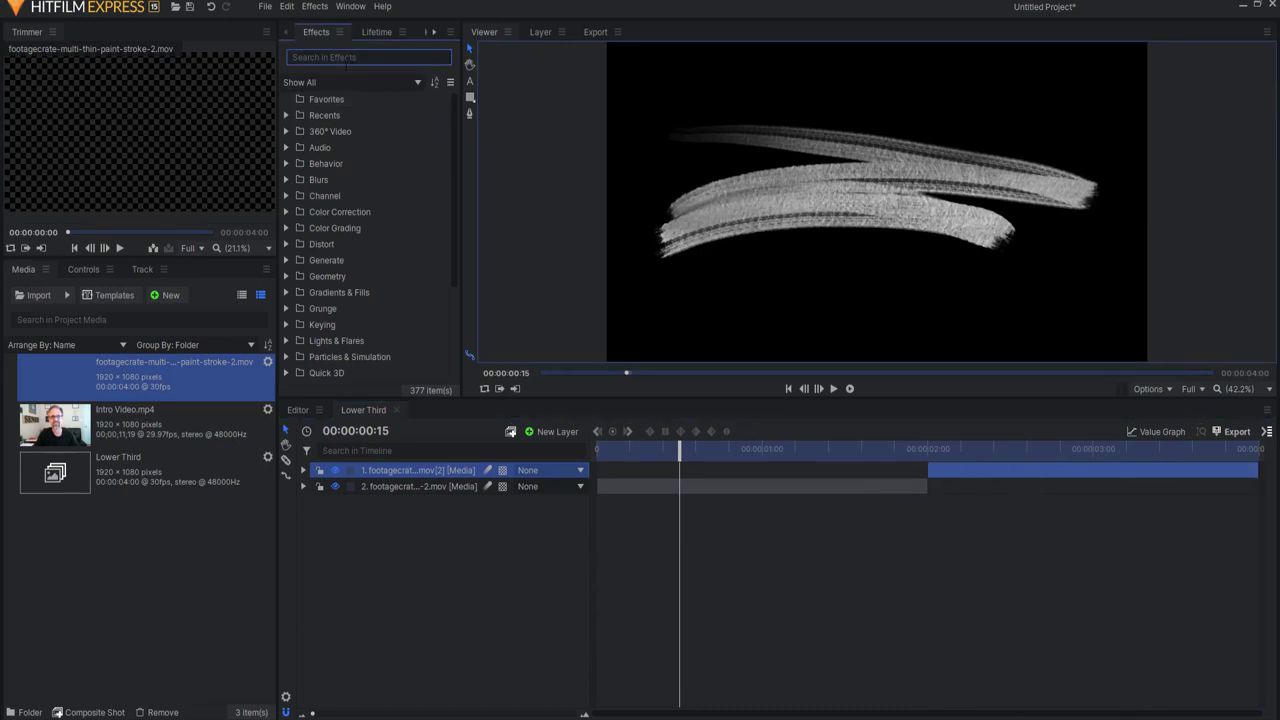
type("rev")
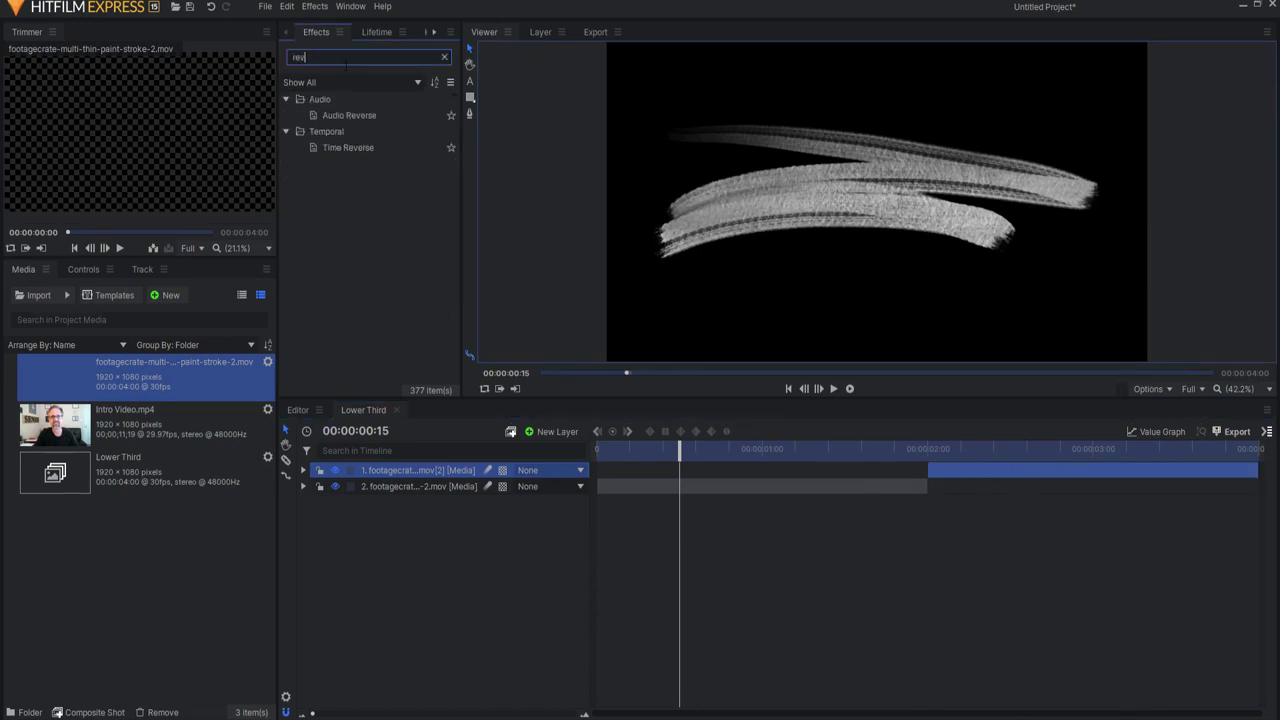
left_click_drag(348, 148, 427, 467)
mouse_move(678, 449)
left_mouse_down()
mouse_move(1158, 440)
mouse_move(1250, 414)
left_mouse_up()
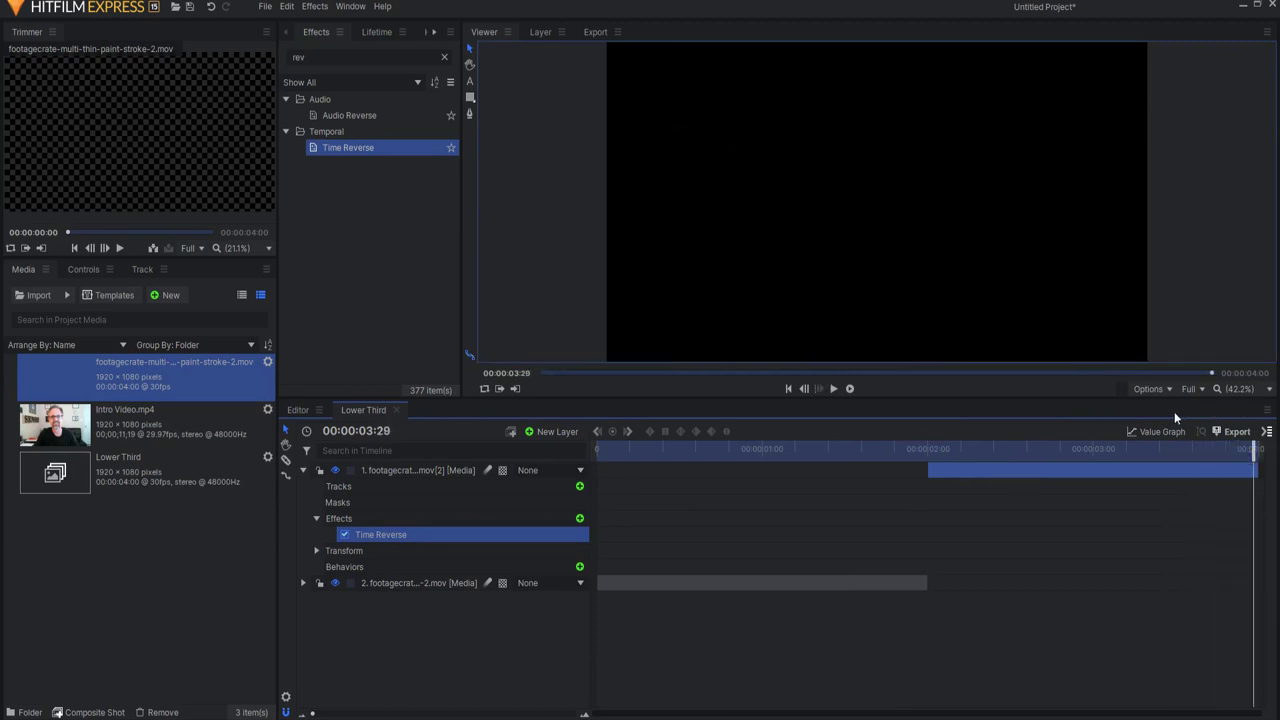
Step: Show transparency as a checkerboard in the viewer and replay the composite from the start
left_click(1151, 388)
left_click(1147, 449)
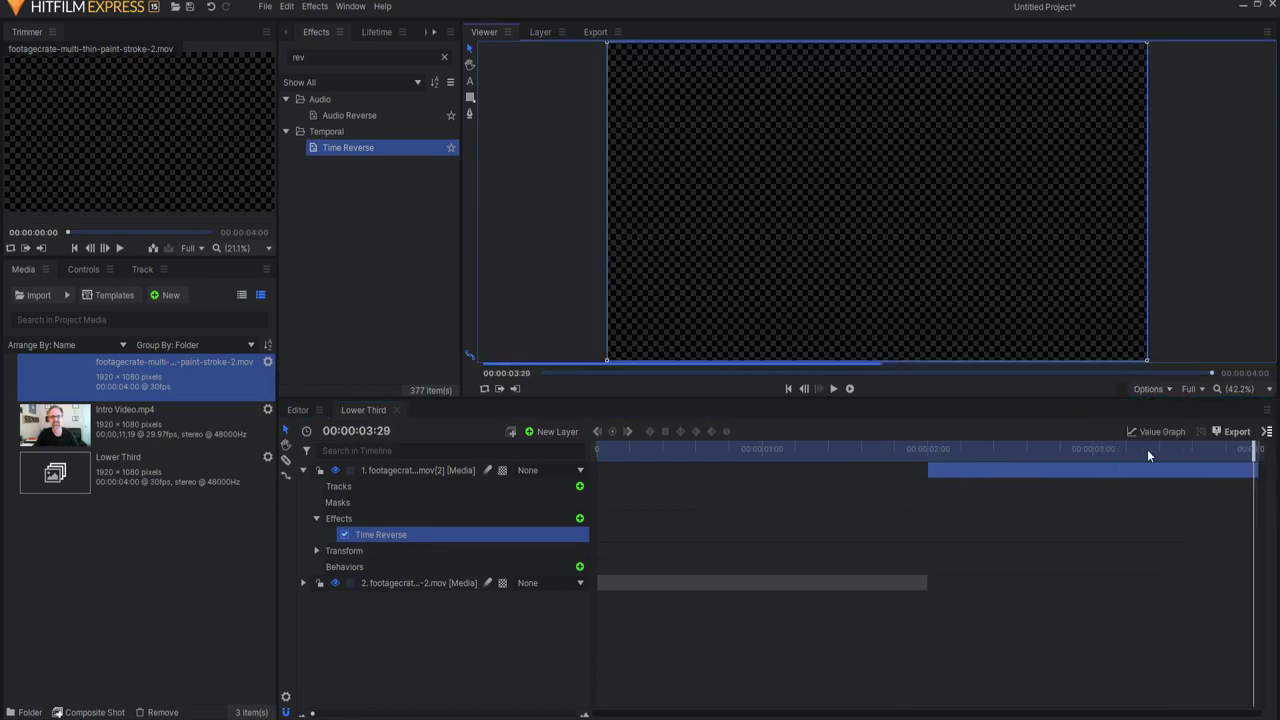
left_click(303, 470)
left_click(410, 558)
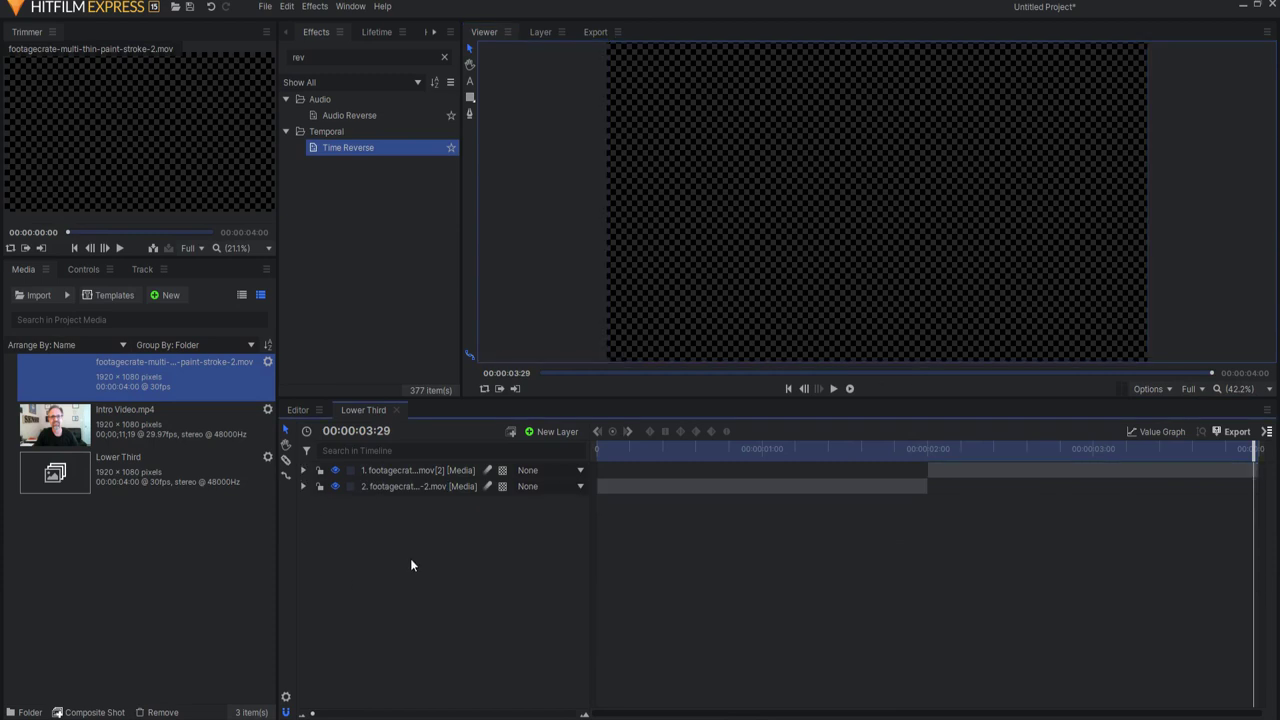
left_click(788, 388)
left_click(833, 388)
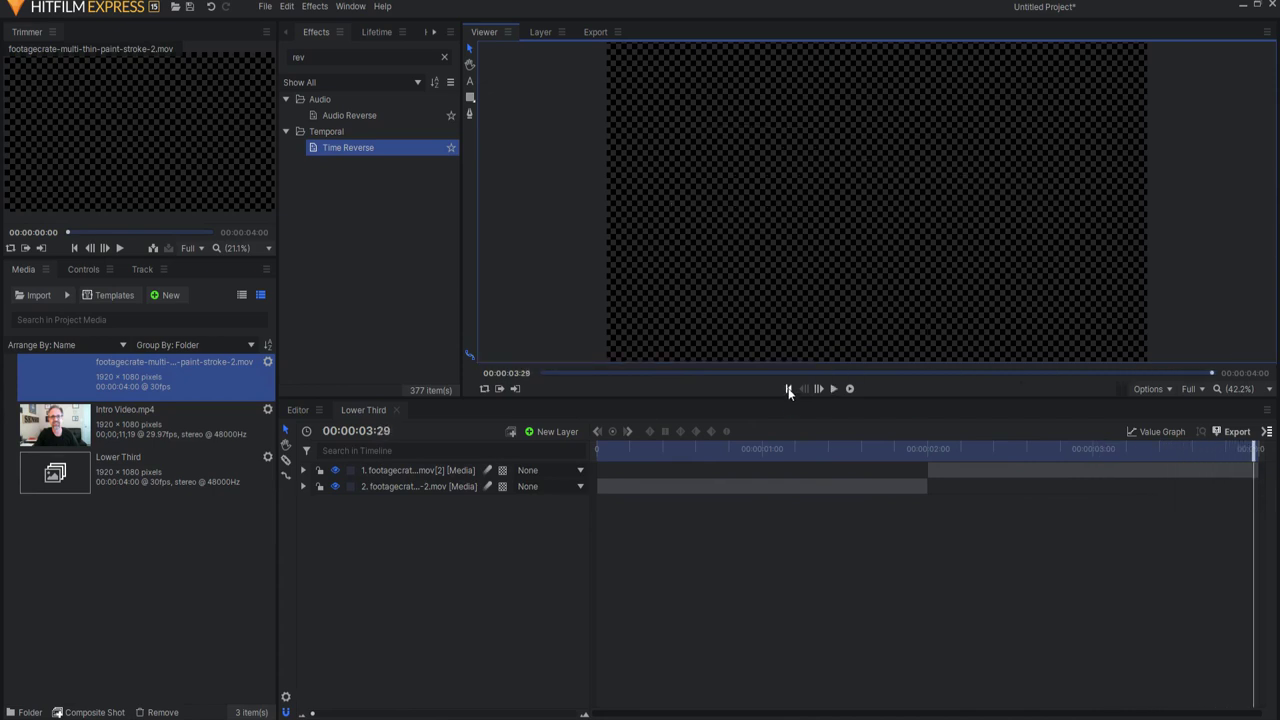
Step: At 01:22, add a text box over the strokes with the presenter's name above 'FILM SENSEI'
left_click(883, 448)
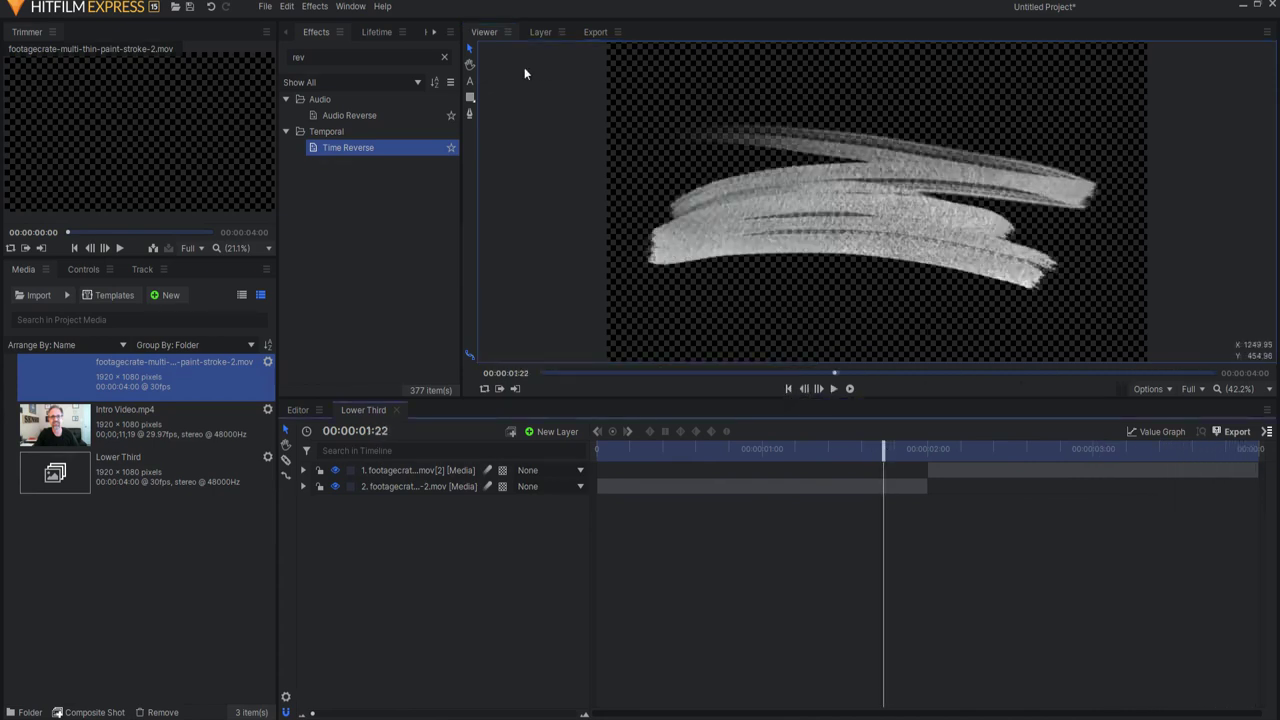
left_click(469, 82)
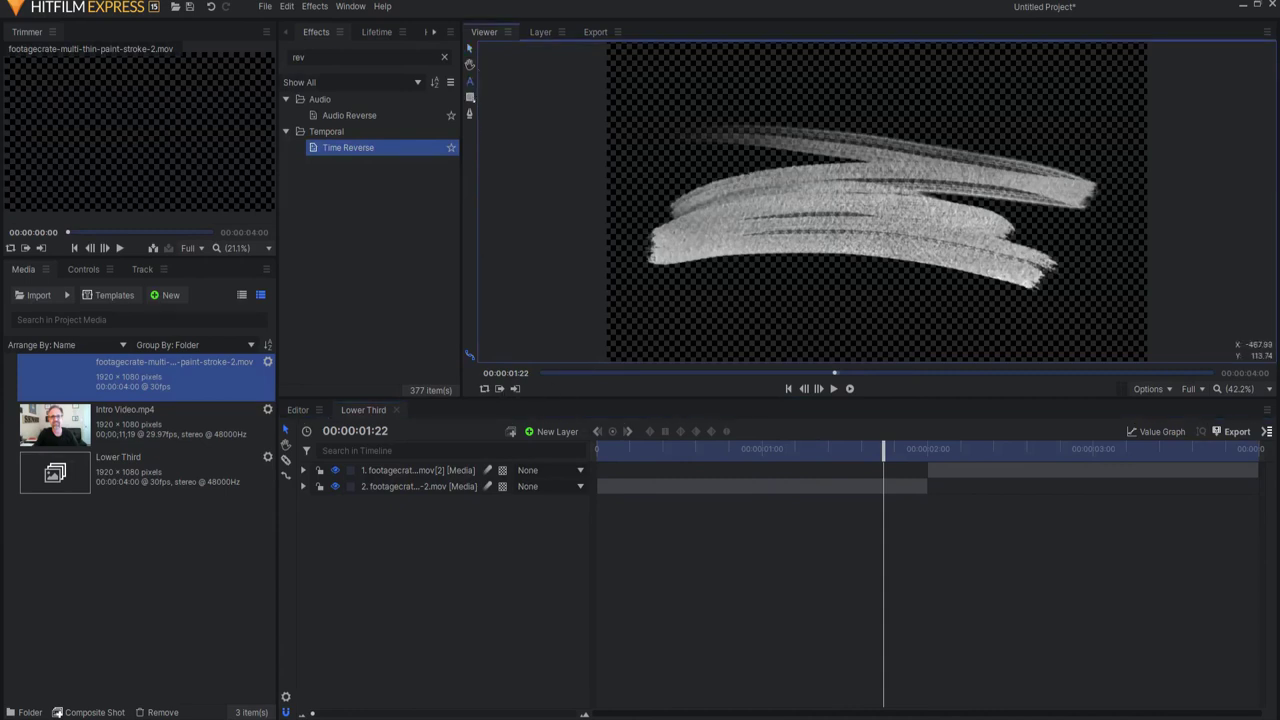
left_click_drag(745, 170, 977, 255)
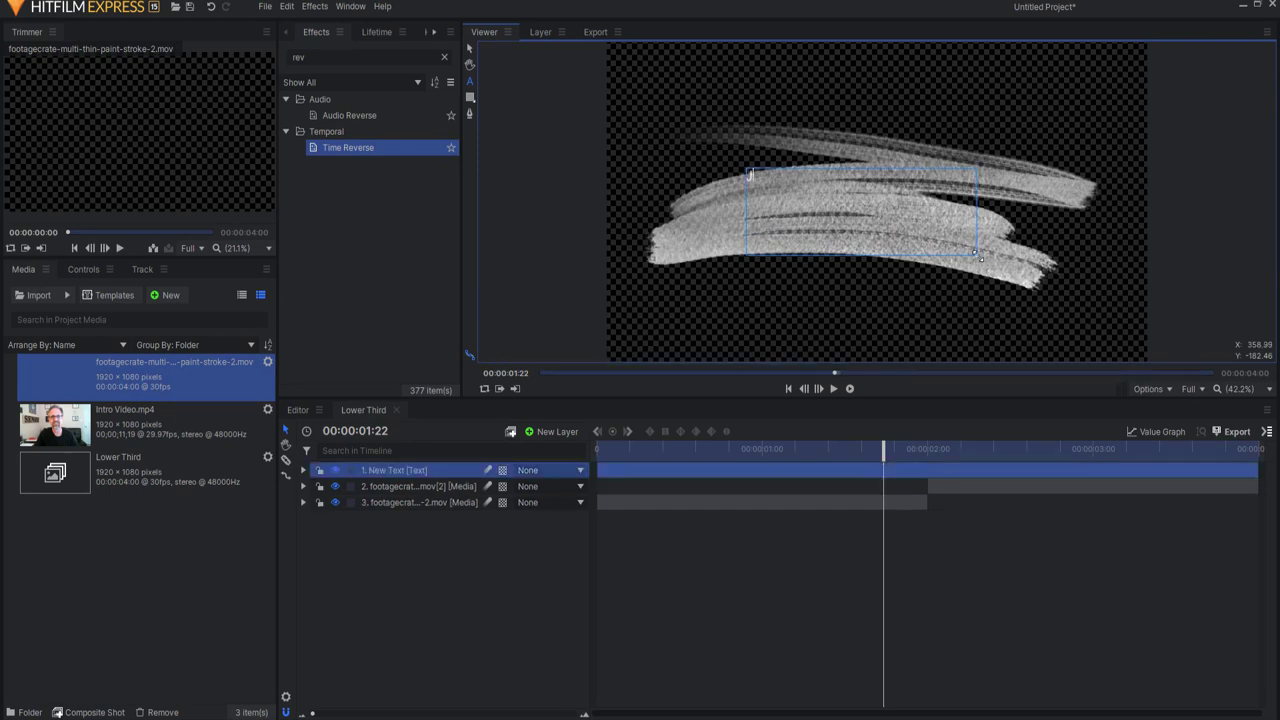
type("JAY HAYNE")
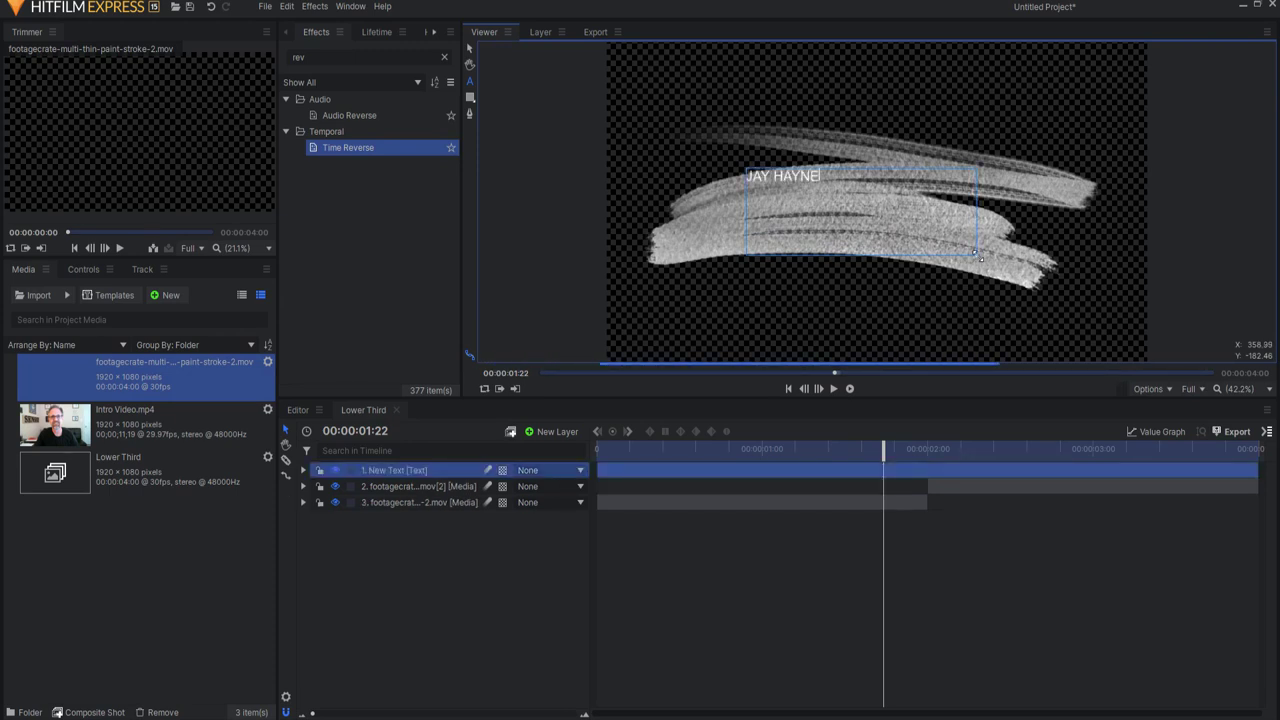
type("S")
key("Return")
type("FI")
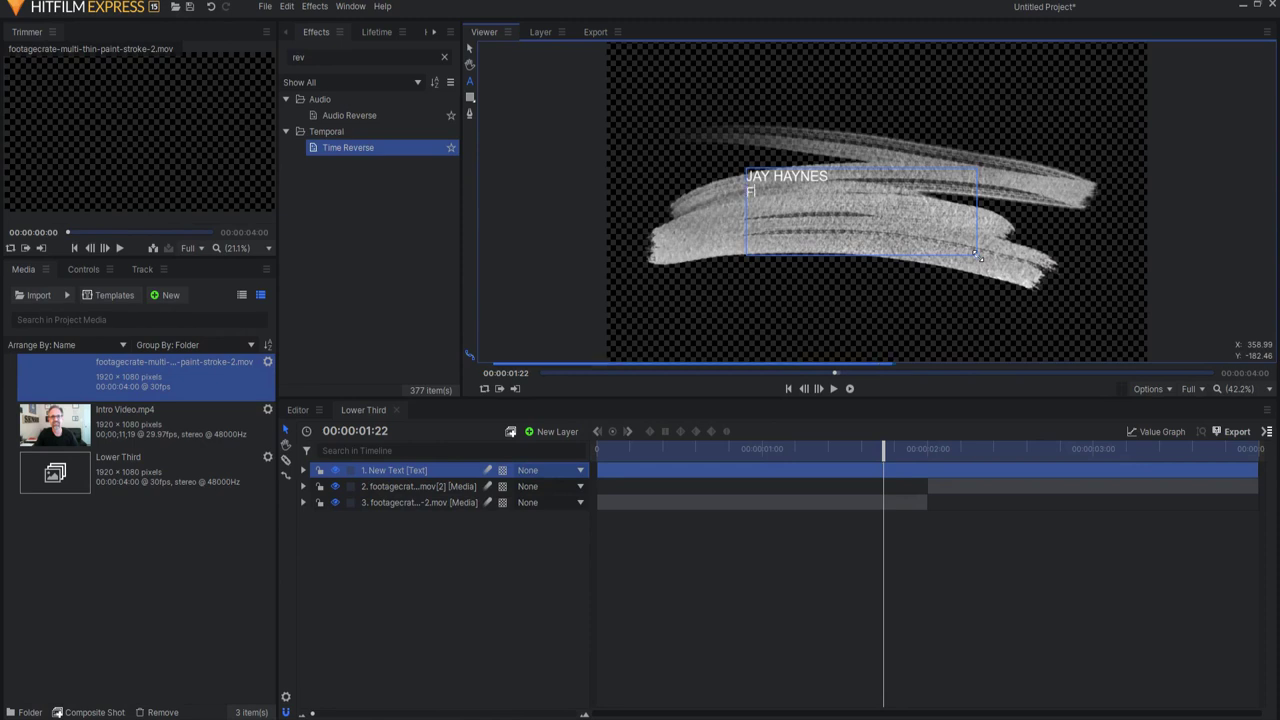
type("LM SENSEI")
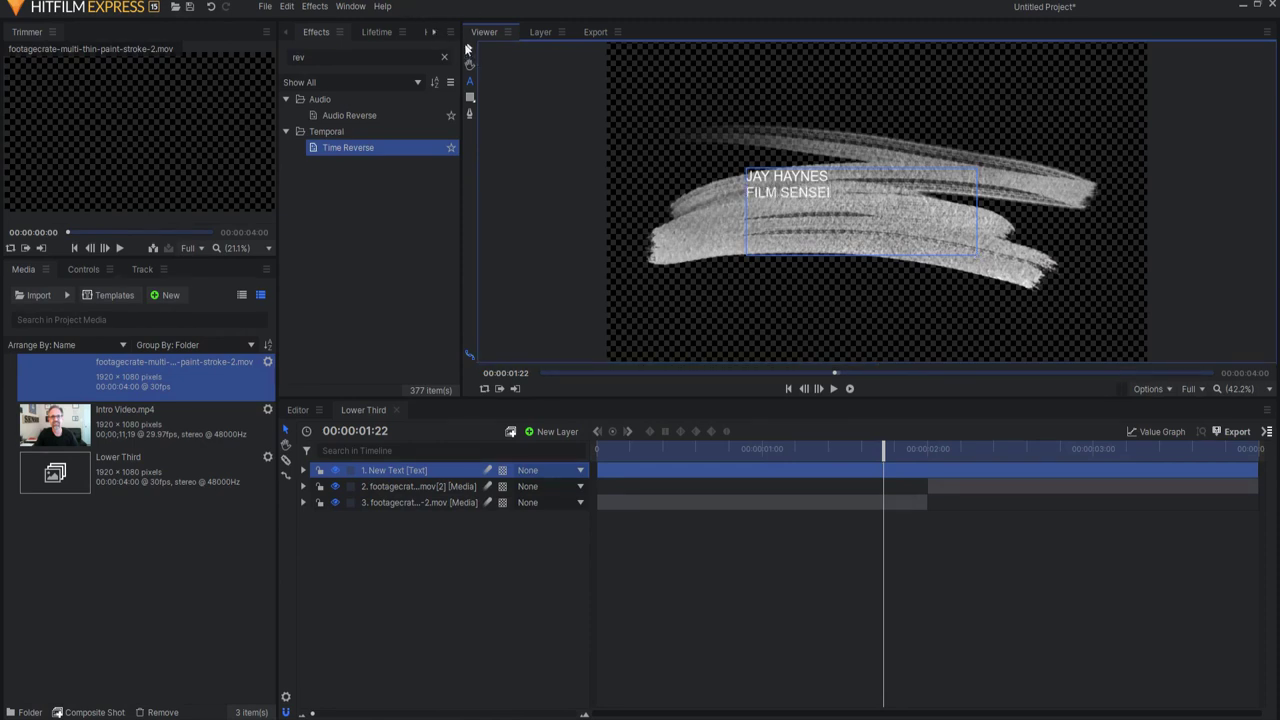
left_click(470, 47)
Step: Set the title text to Arial Bold at size 122
left_click(433, 32)
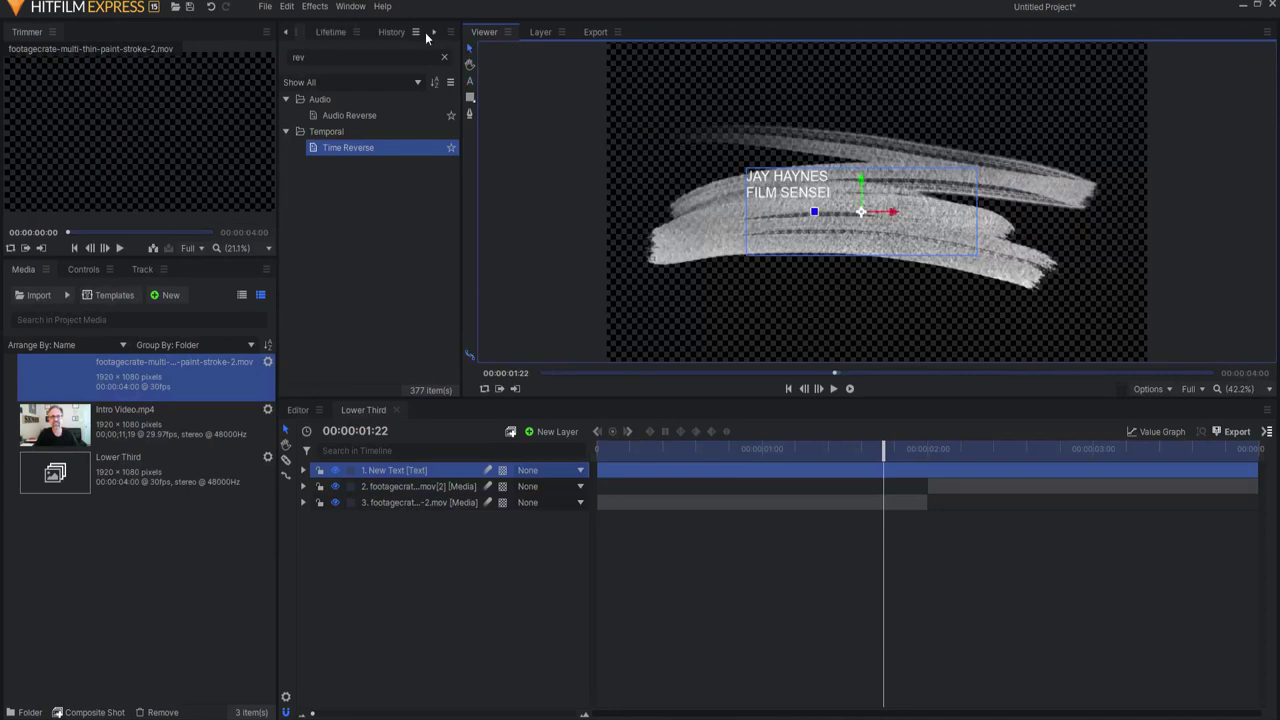
left_click(435, 32)
left_click(397, 32)
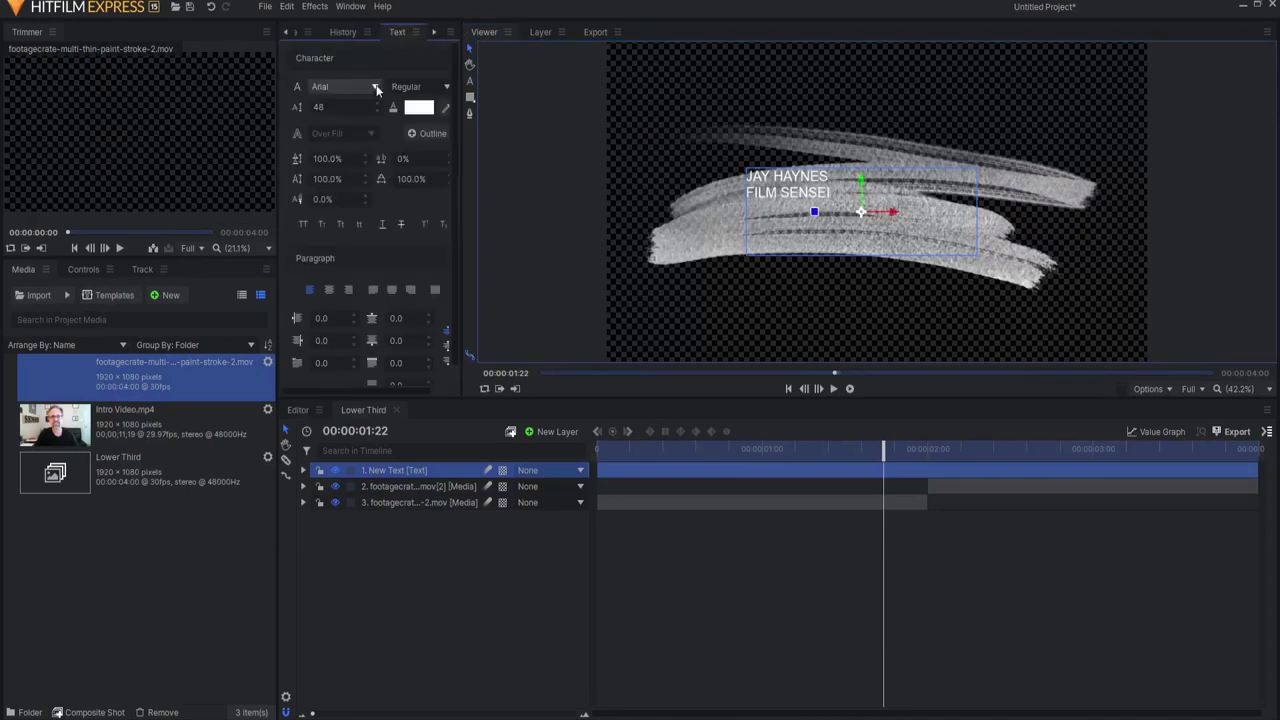
left_click_drag(340, 107, 392, 107)
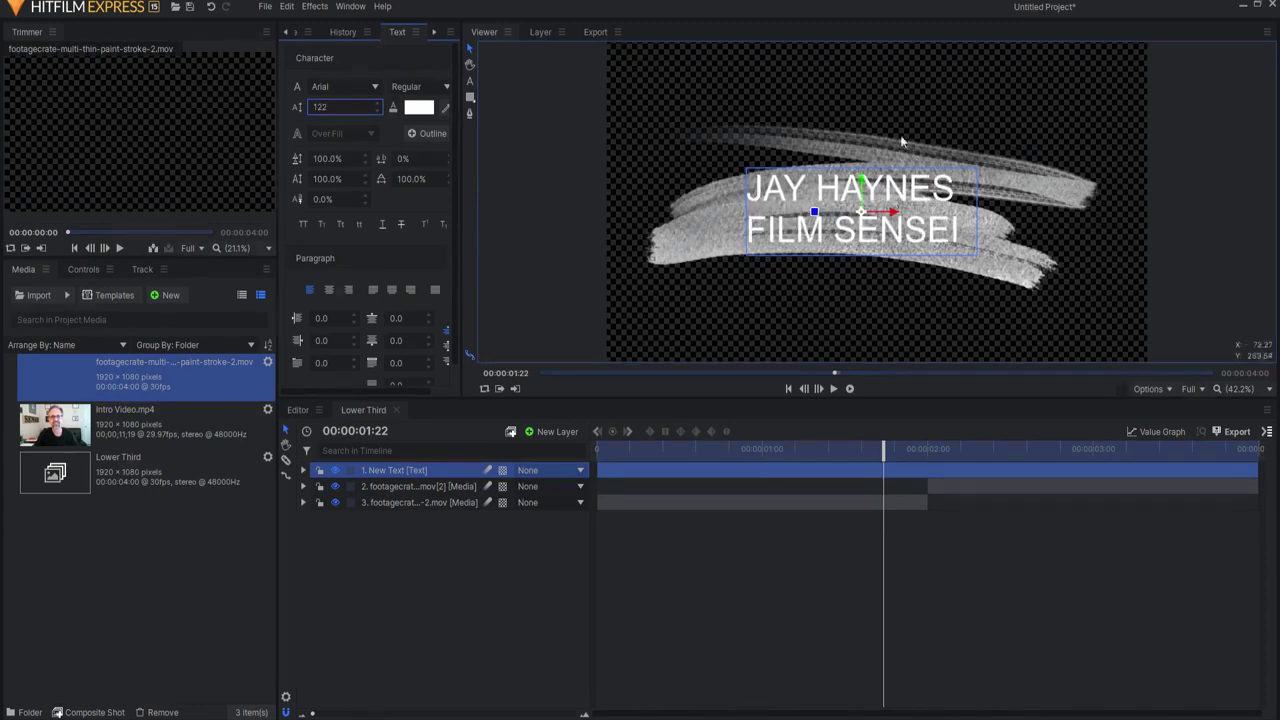
left_click(408, 88)
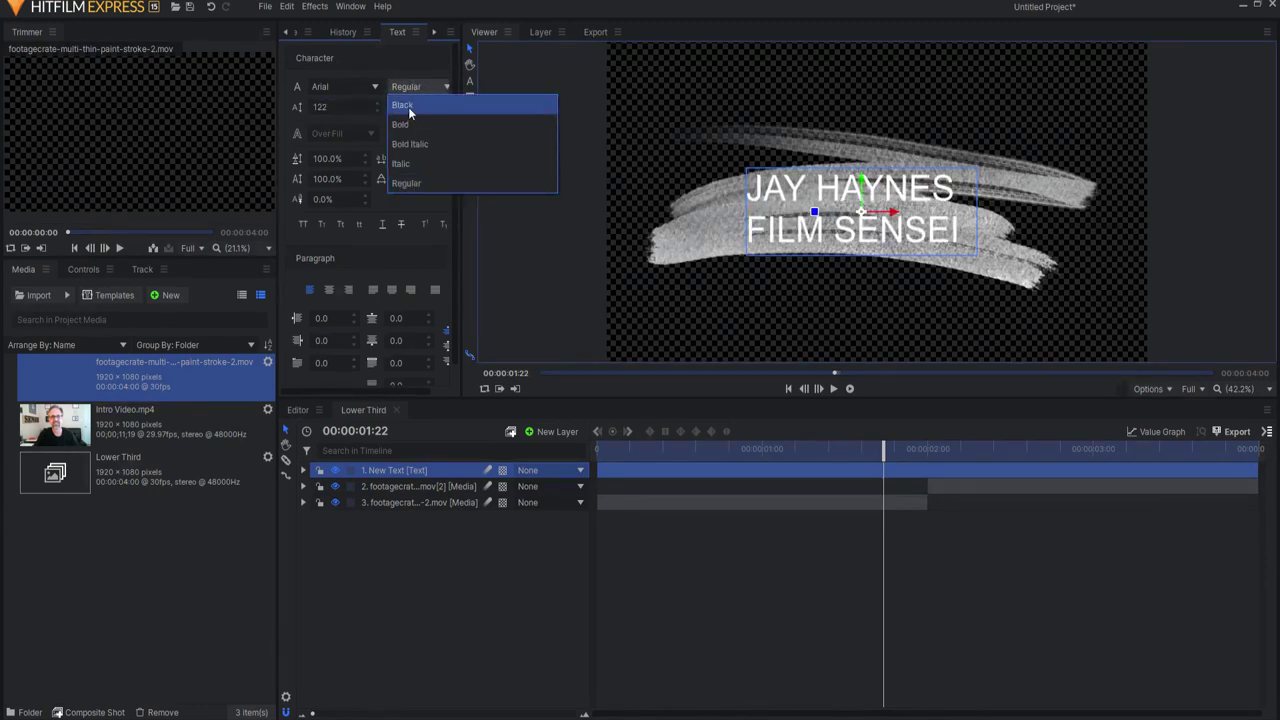
left_click(401, 124)
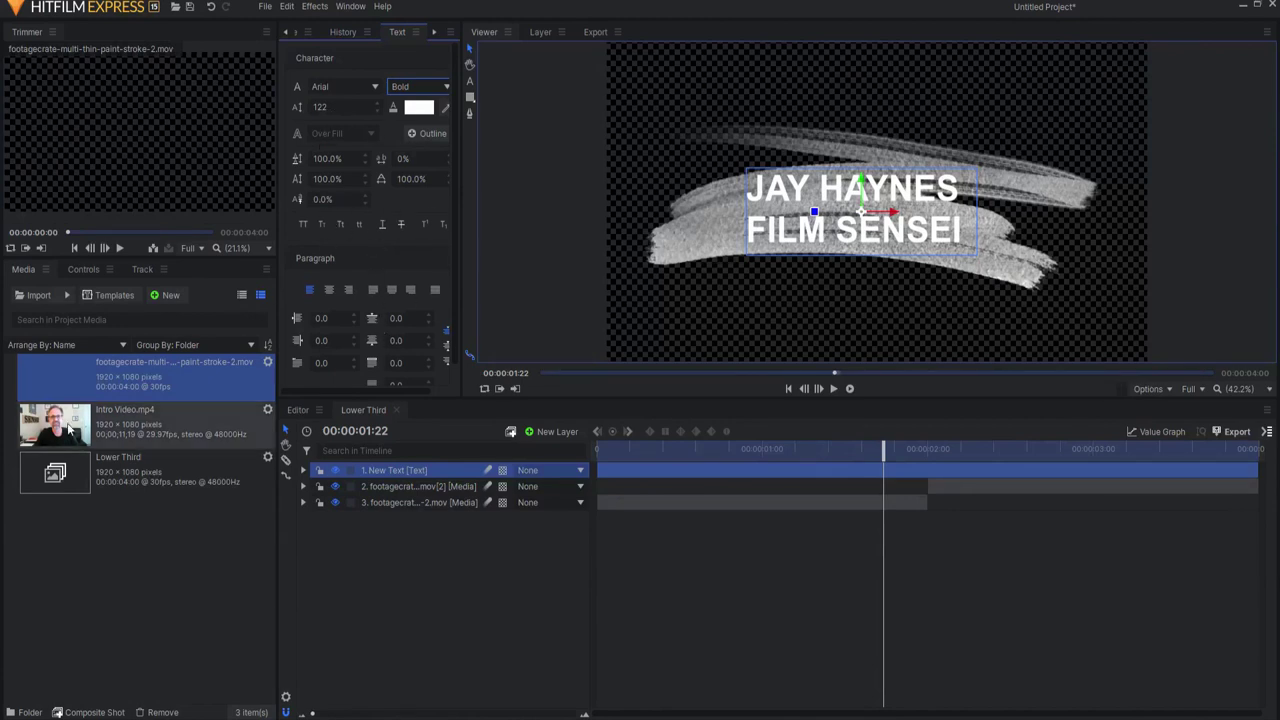
Step: Colour the title with a red sampled from the intro video
left_click(70, 430)
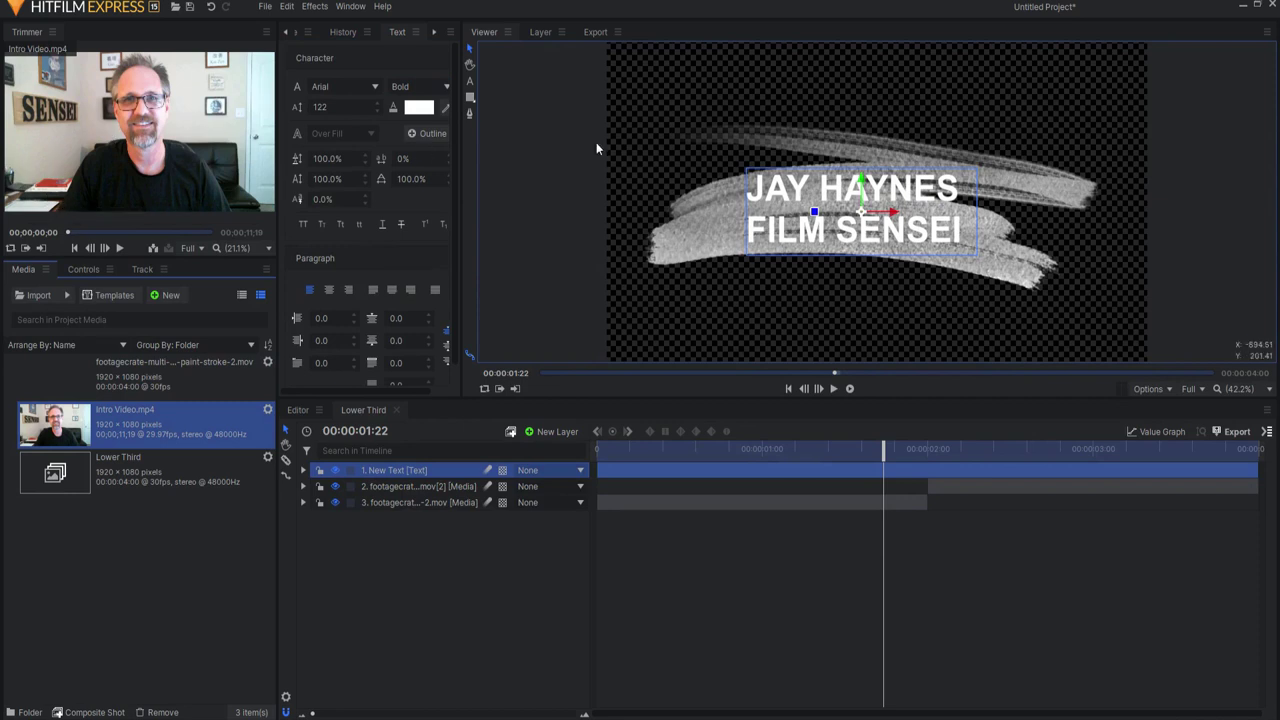
left_click(445, 110)
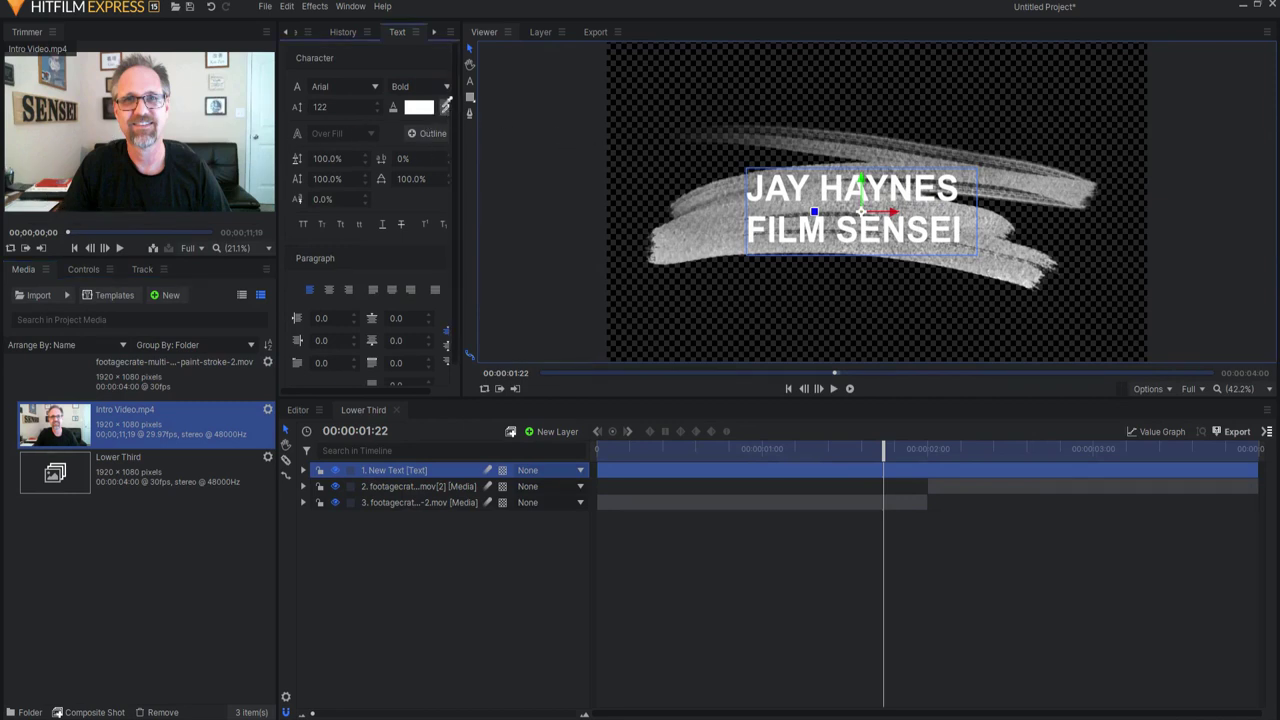
left_click(55, 180)
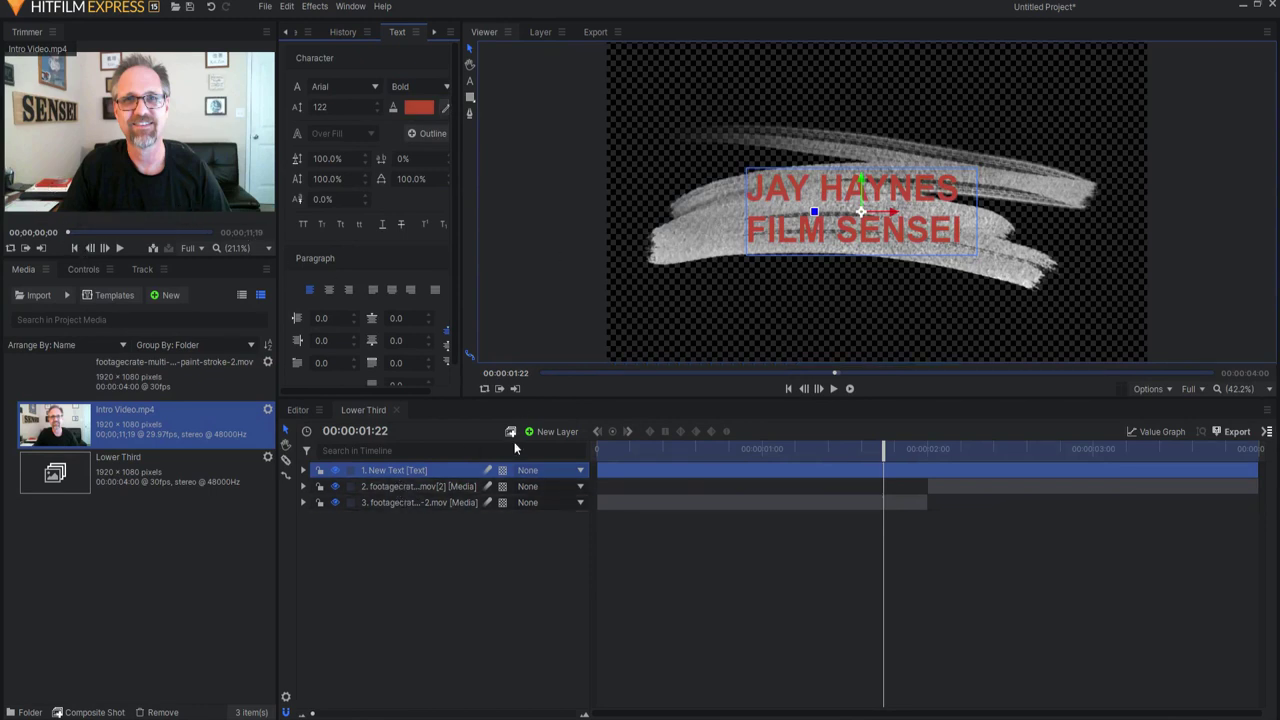
Step: Add a new grade layer and place it below the text layer
left_click(558, 435)
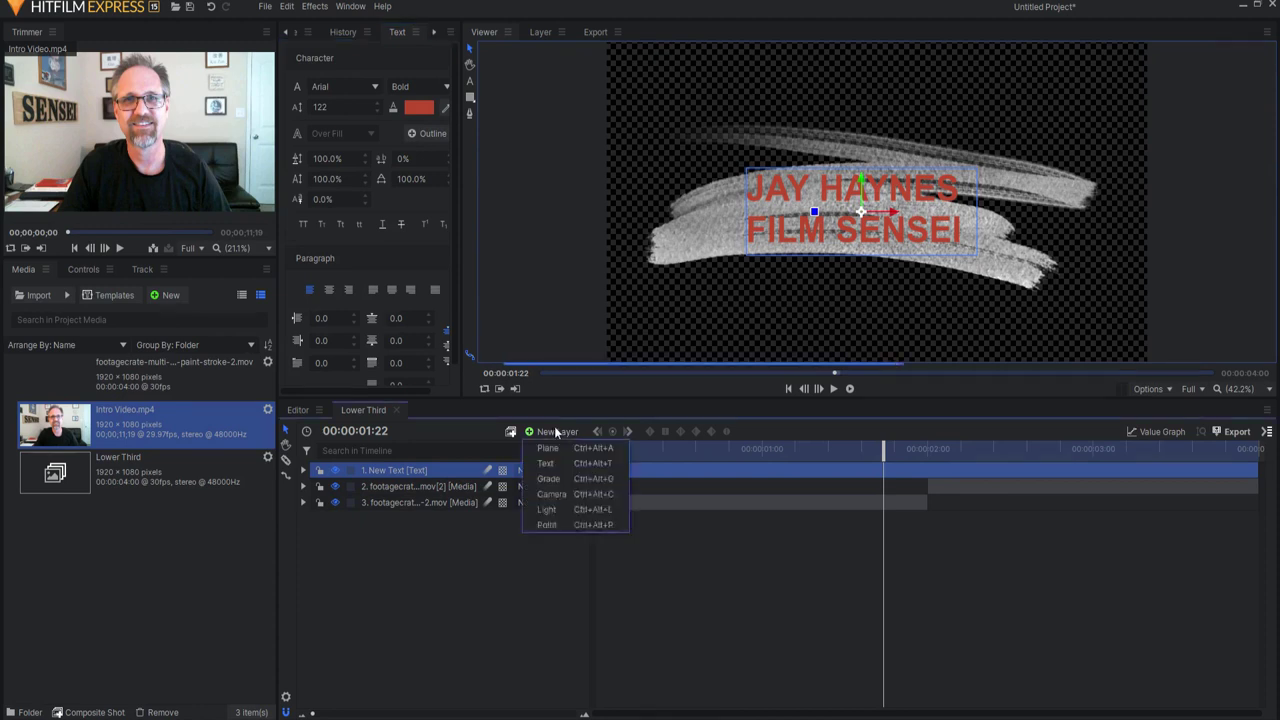
left_click(552, 479)
left_click_drag(444, 469, 442, 489)
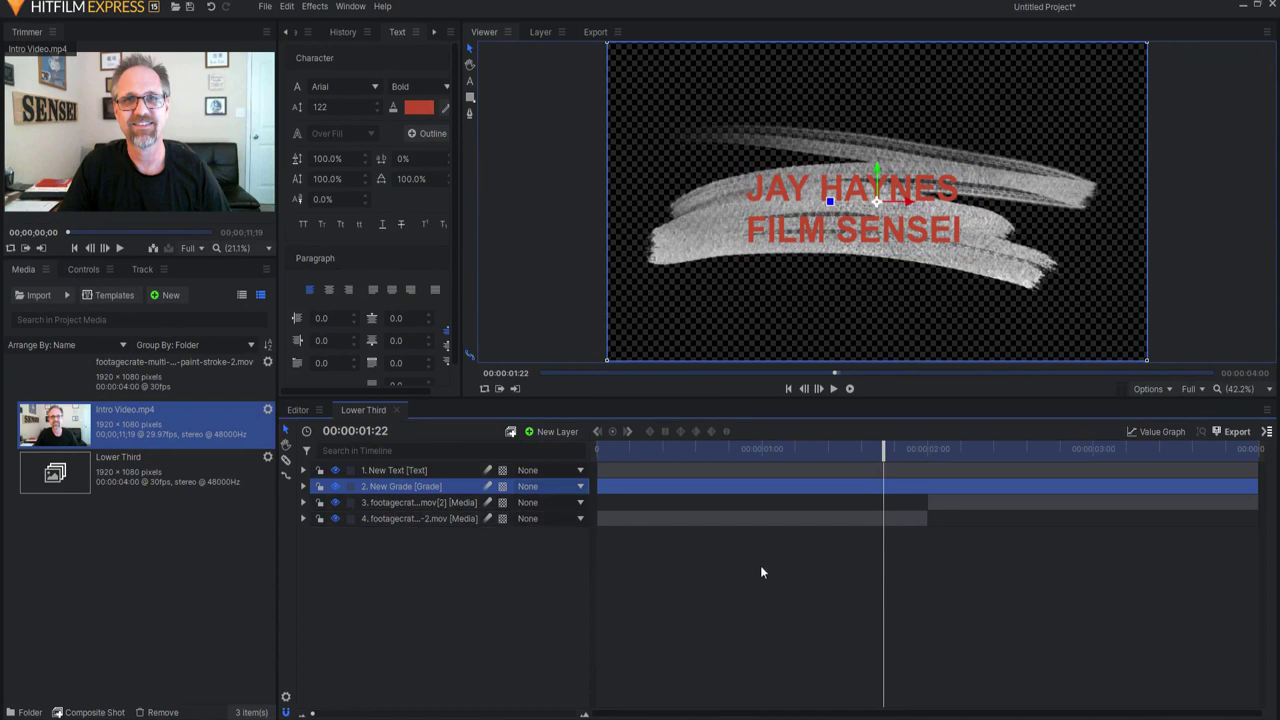
Step: Apply Fill Color to the grade layer with a sampled blue (88, 124, 154)
left_click(286, 33)
left_click(316, 32)
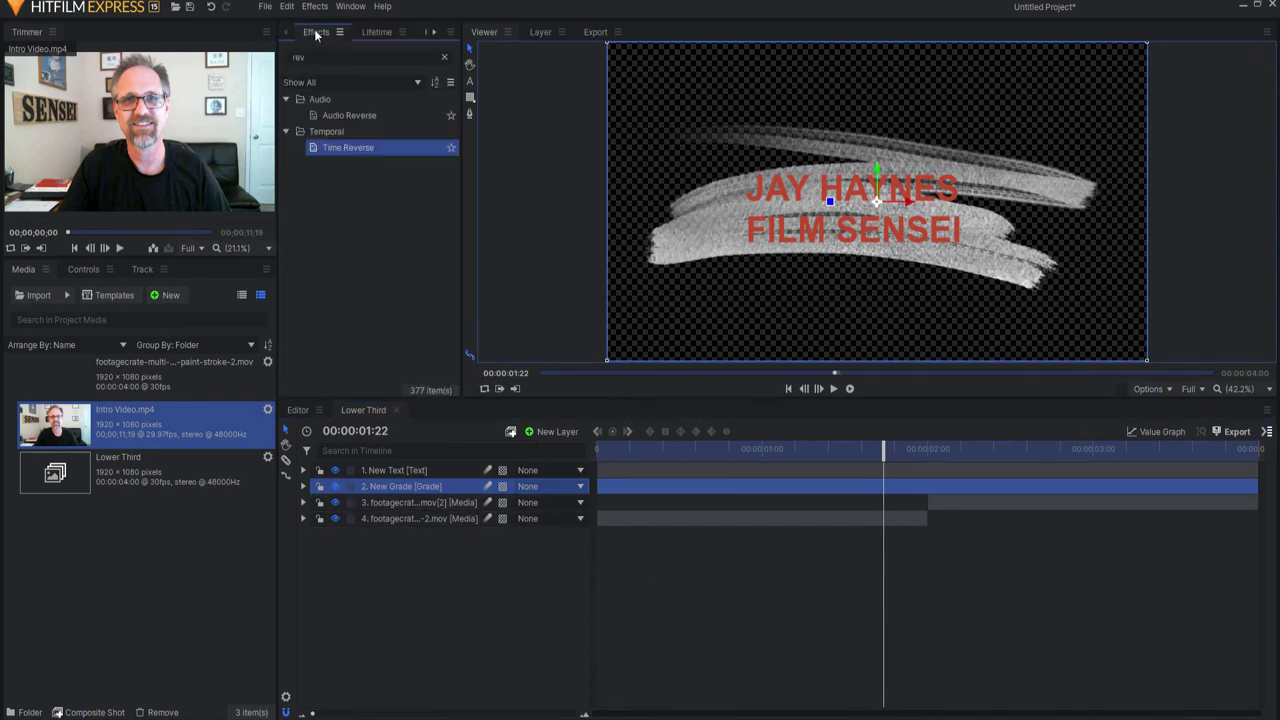
left_click(321, 58)
type("f")
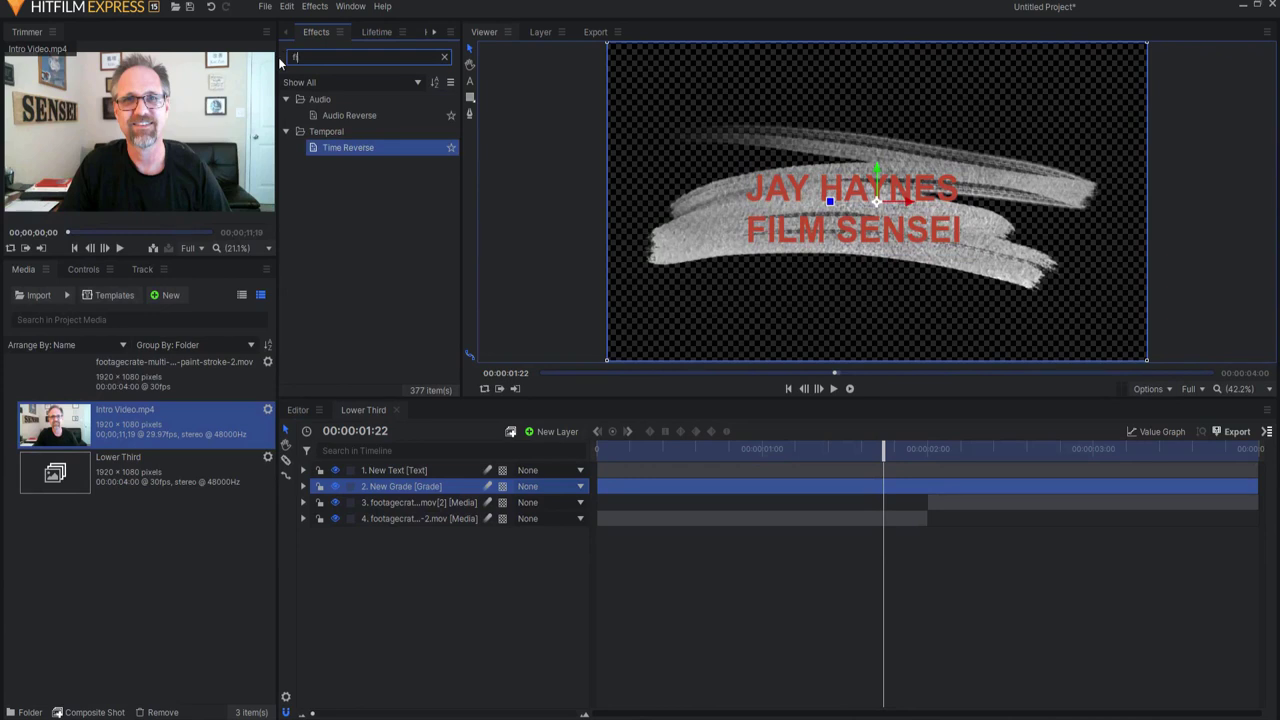
type("ill")
mouse_move(337, 116)
left_mouse_down()
mouse_move(349, 281)
mouse_move(390, 506)
mouse_move(393, 484)
left_mouse_up()
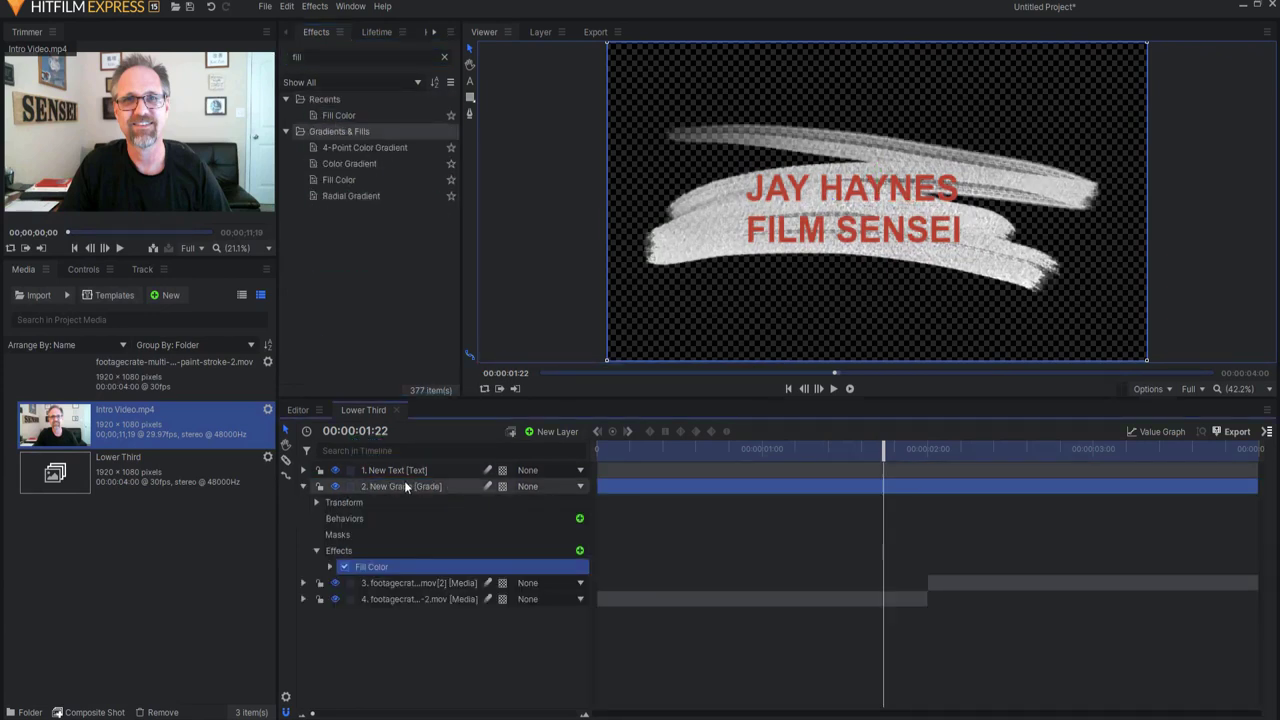
left_click(330, 566)
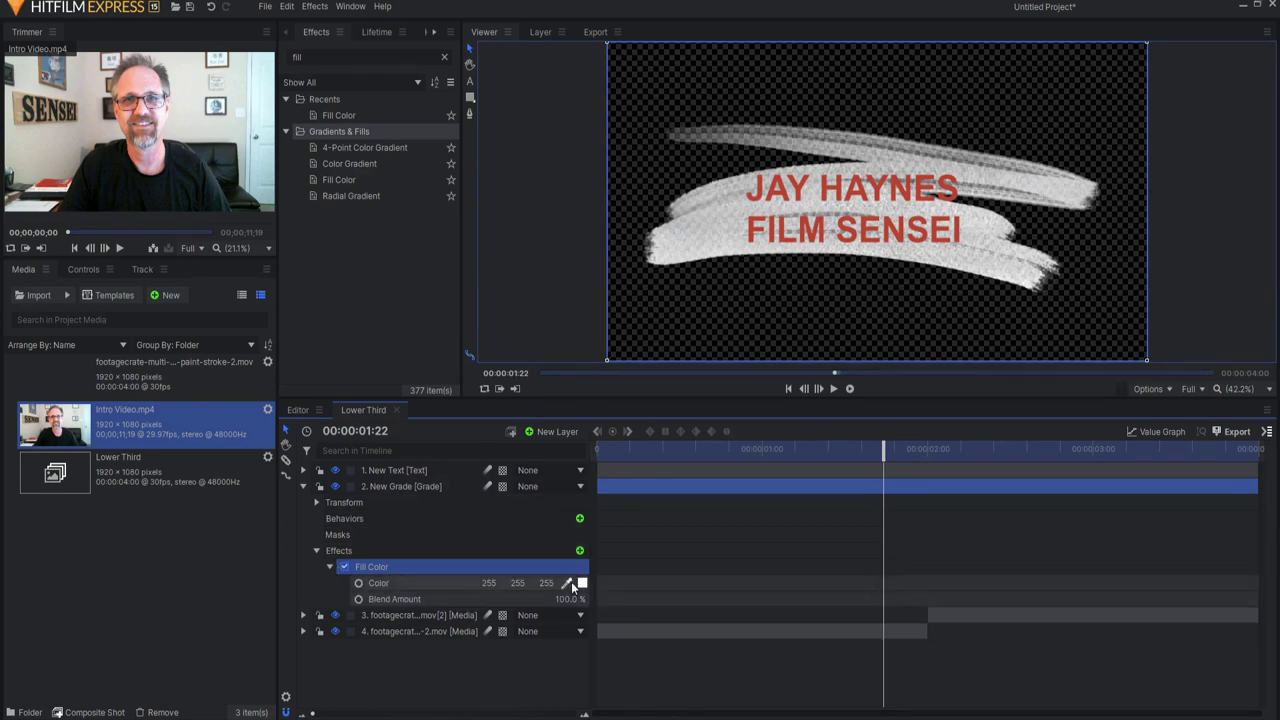
left_click(567, 583)
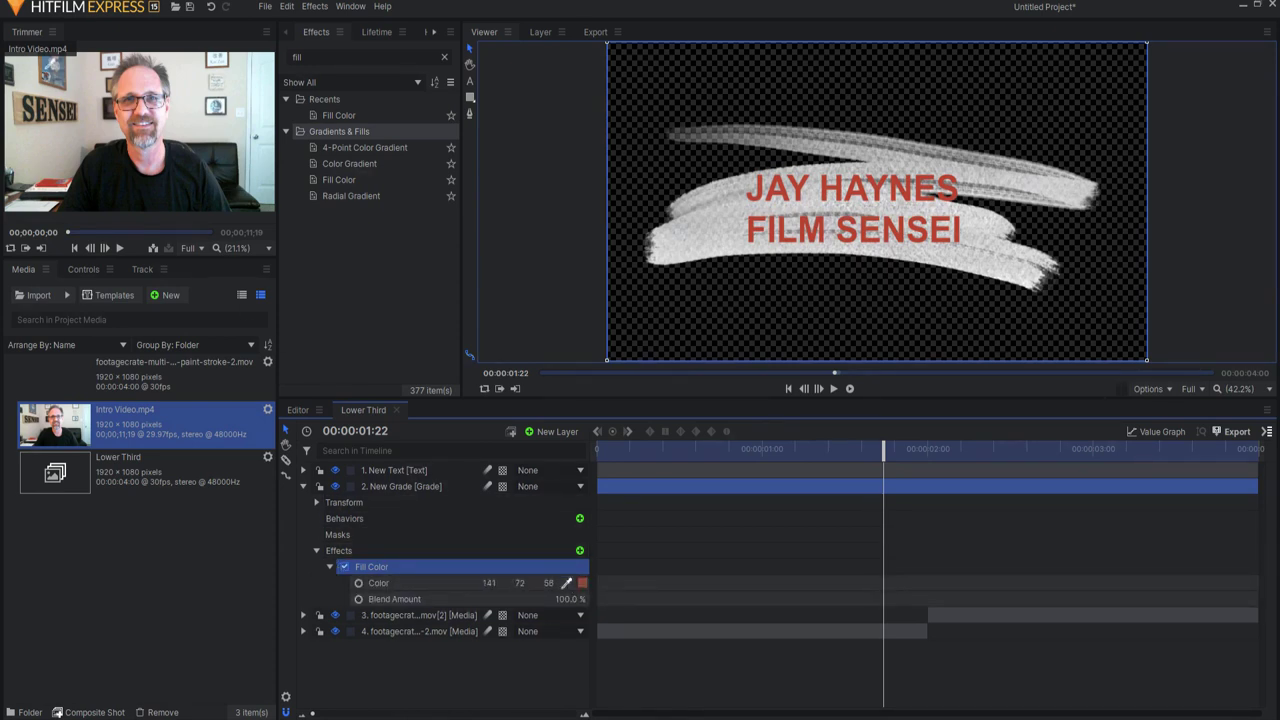
left_click(169, 272)
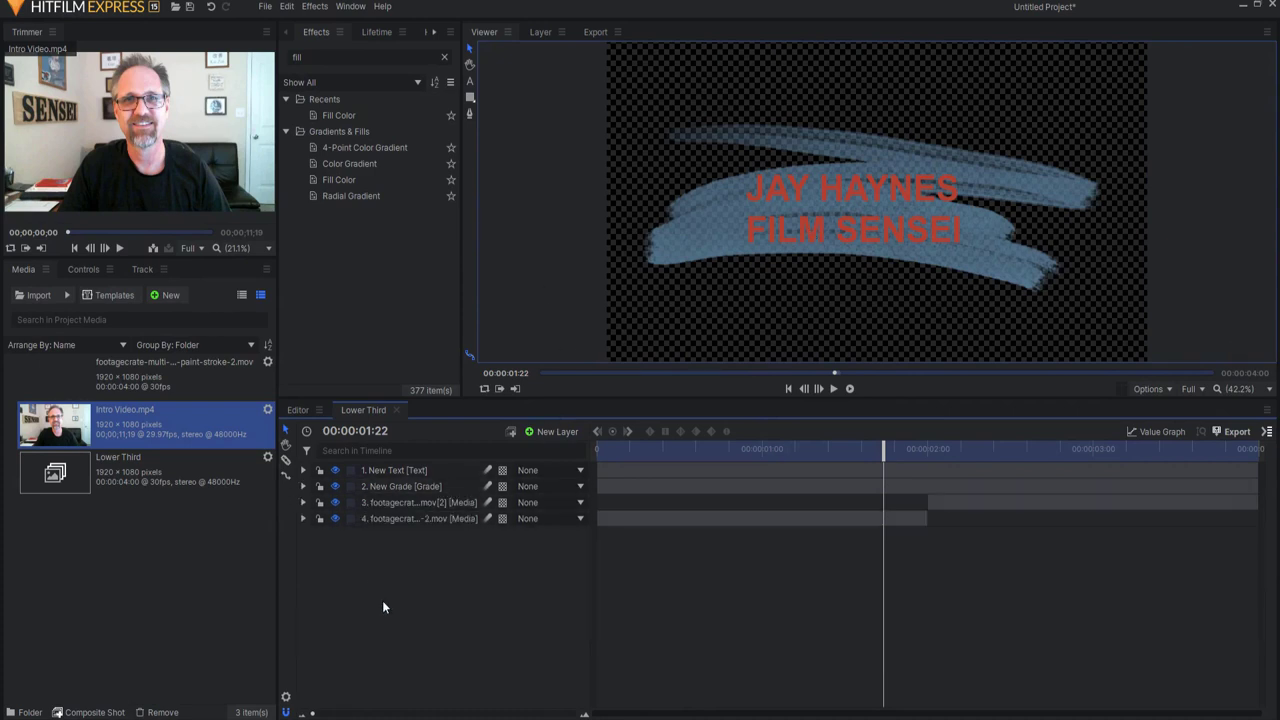
Step: Add a Drop Shadow to the title with a 135° angle and 14.5 px distance
double_click(352, 62)
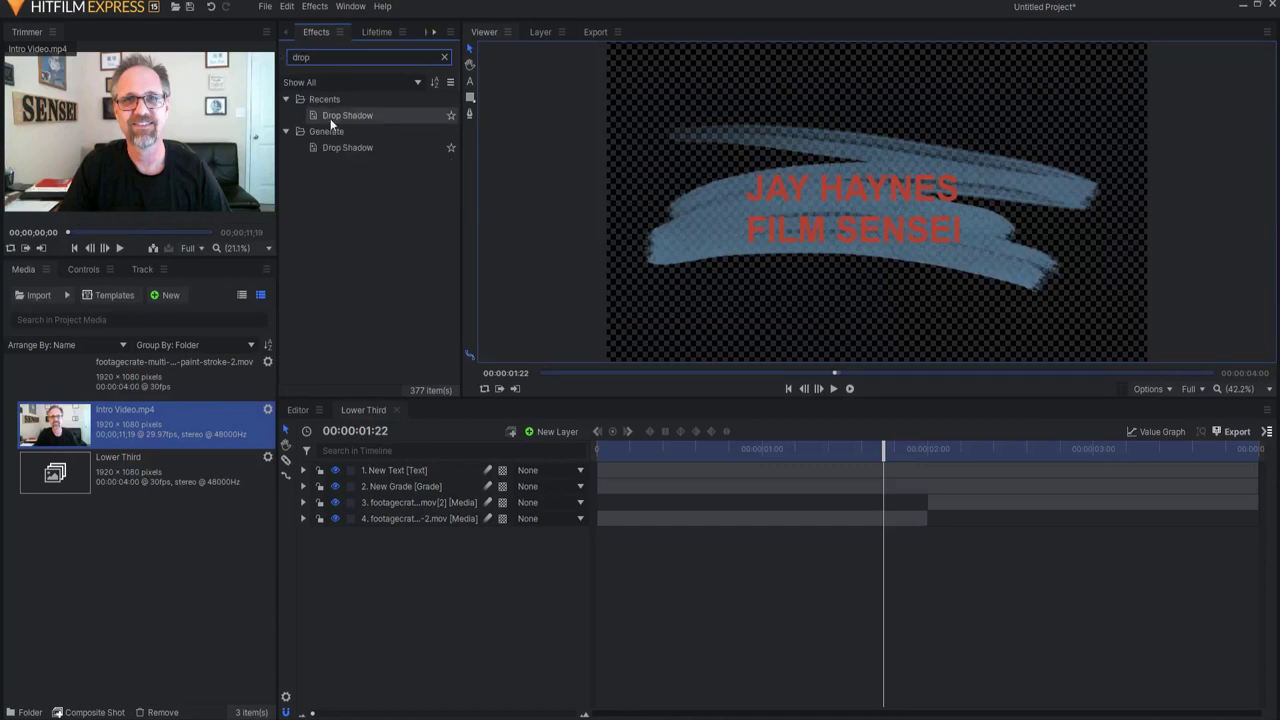
left_click_drag(338, 116, 390, 472)
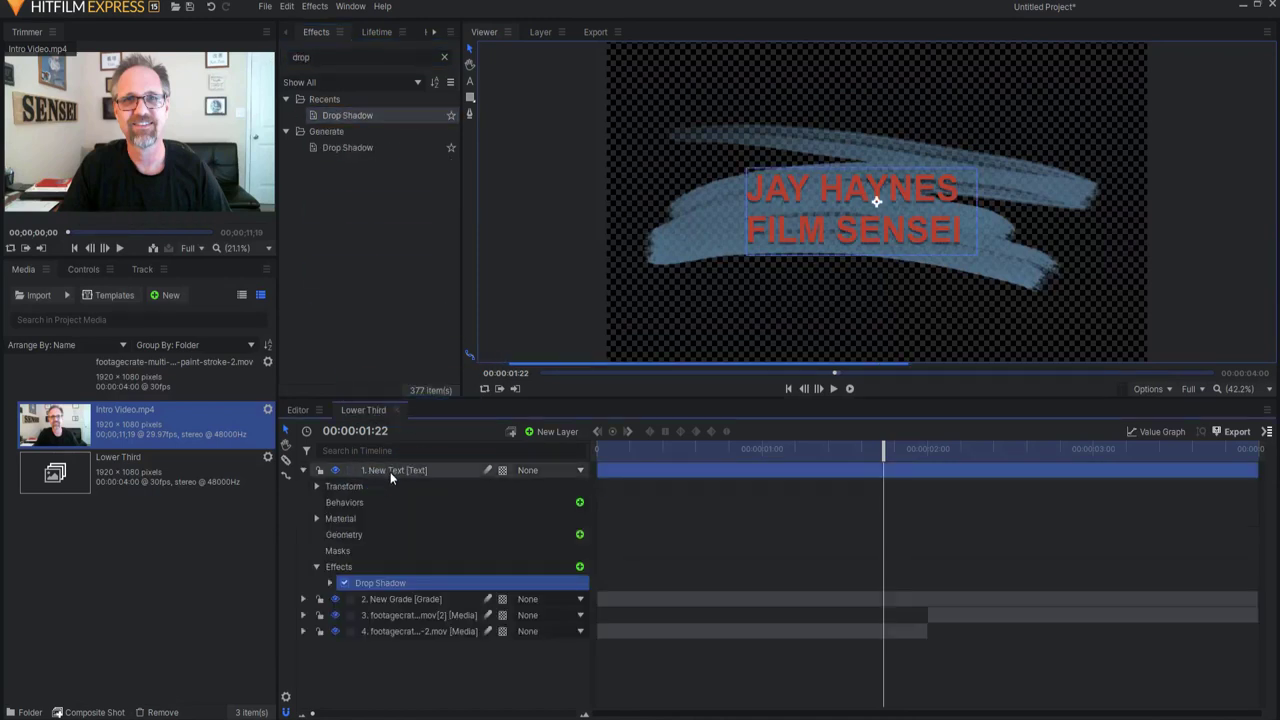
left_click(329, 583)
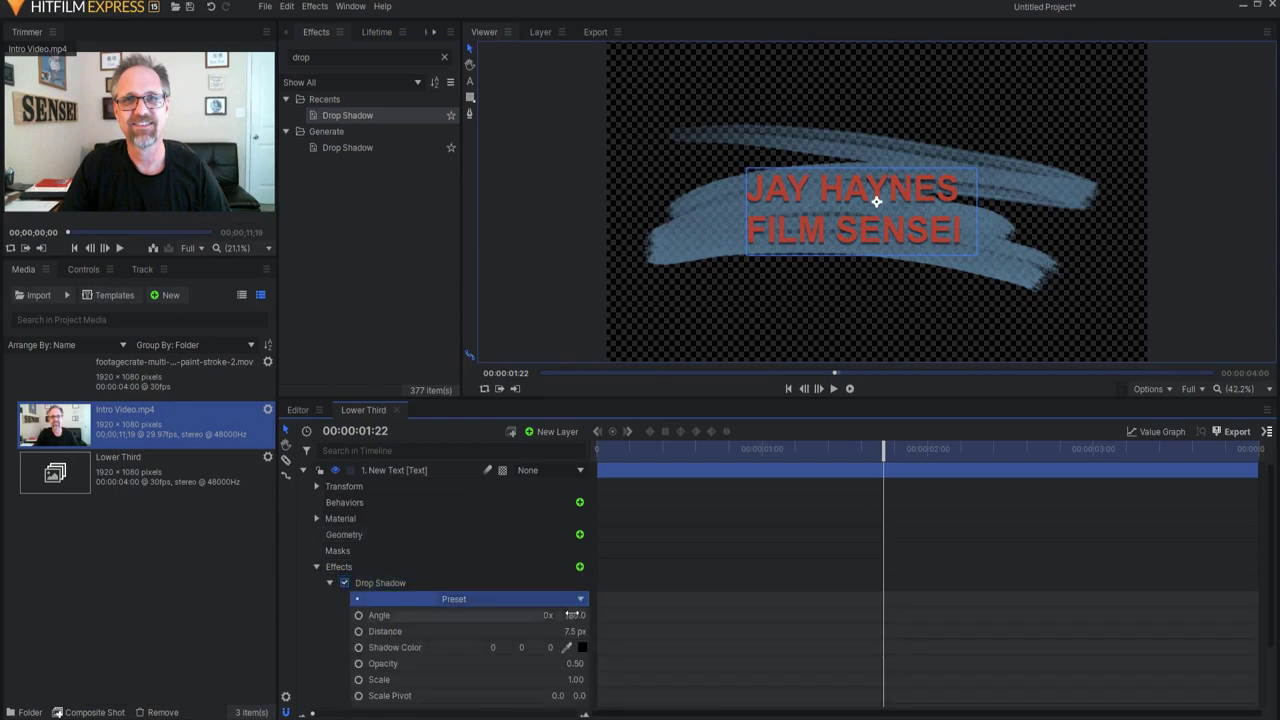
left_click(553, 609)
type("135")
key("Return")
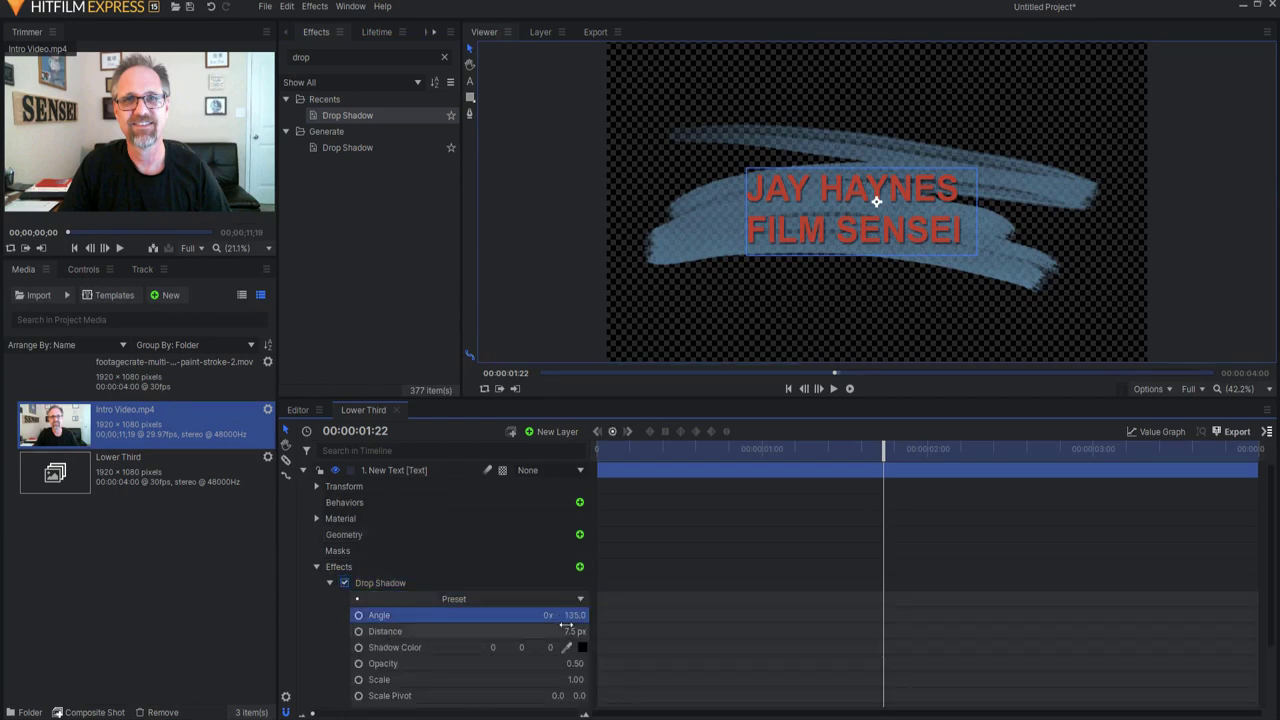
left_click_drag(570, 663, 645, 631)
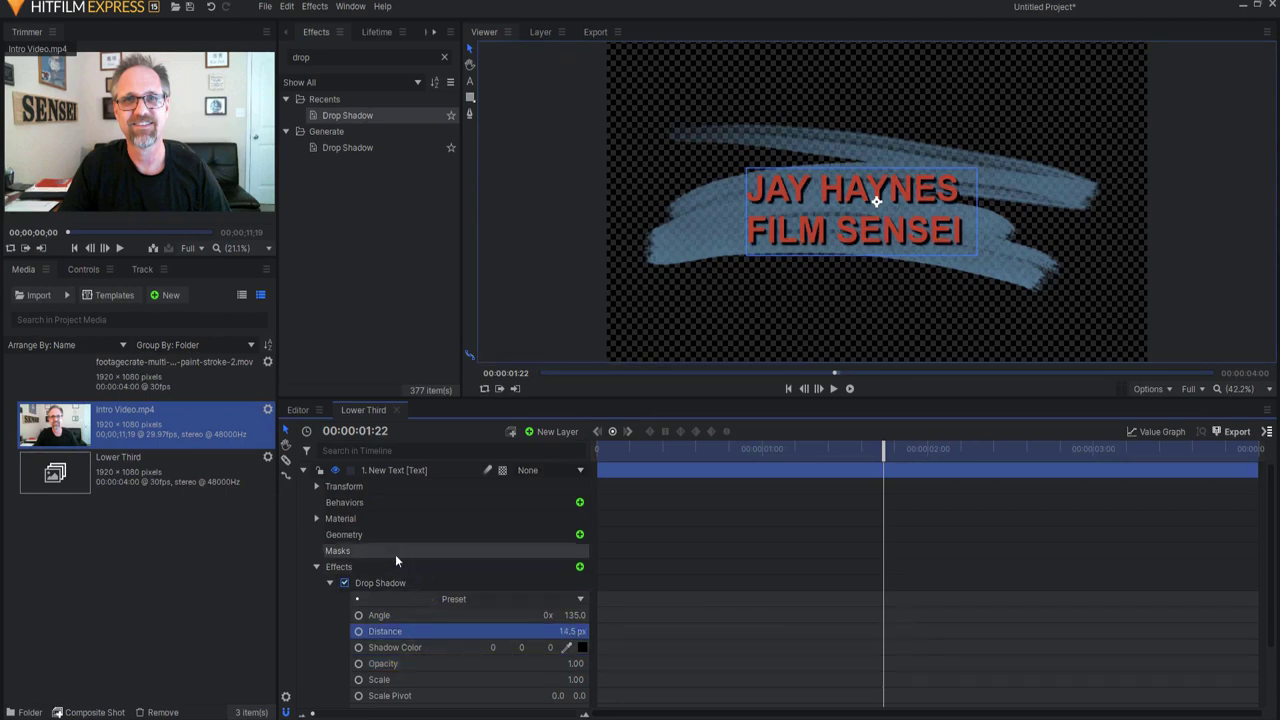
left_click(303, 470)
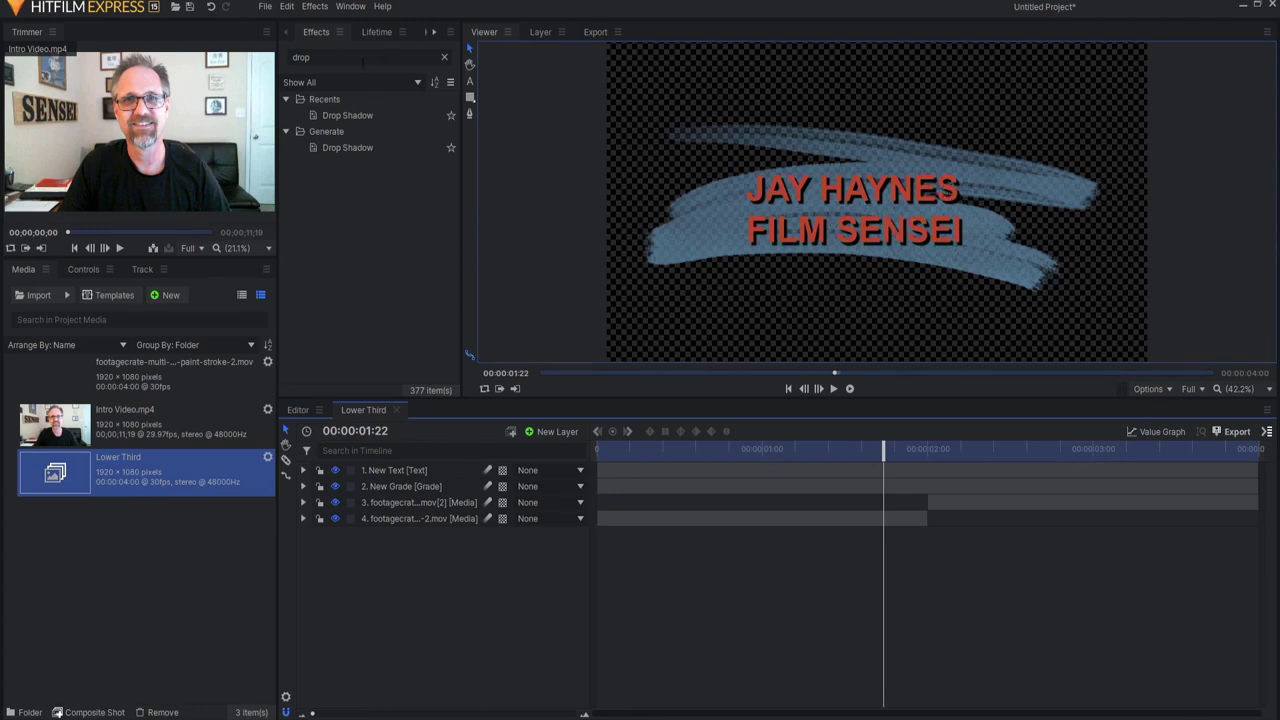
left_click(363, 58)
Step: Apply Set Matte to the title with source 2. New Grade, Subtract blend and Invert on
type("se")
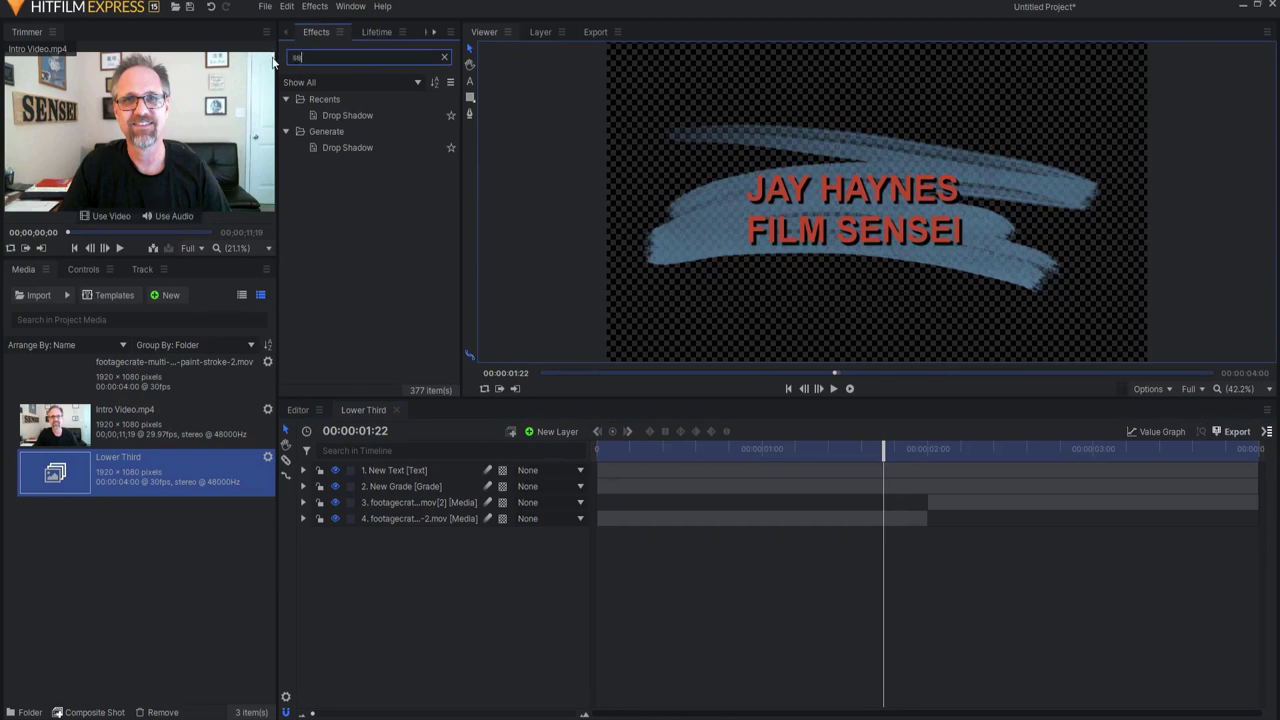
type("y")
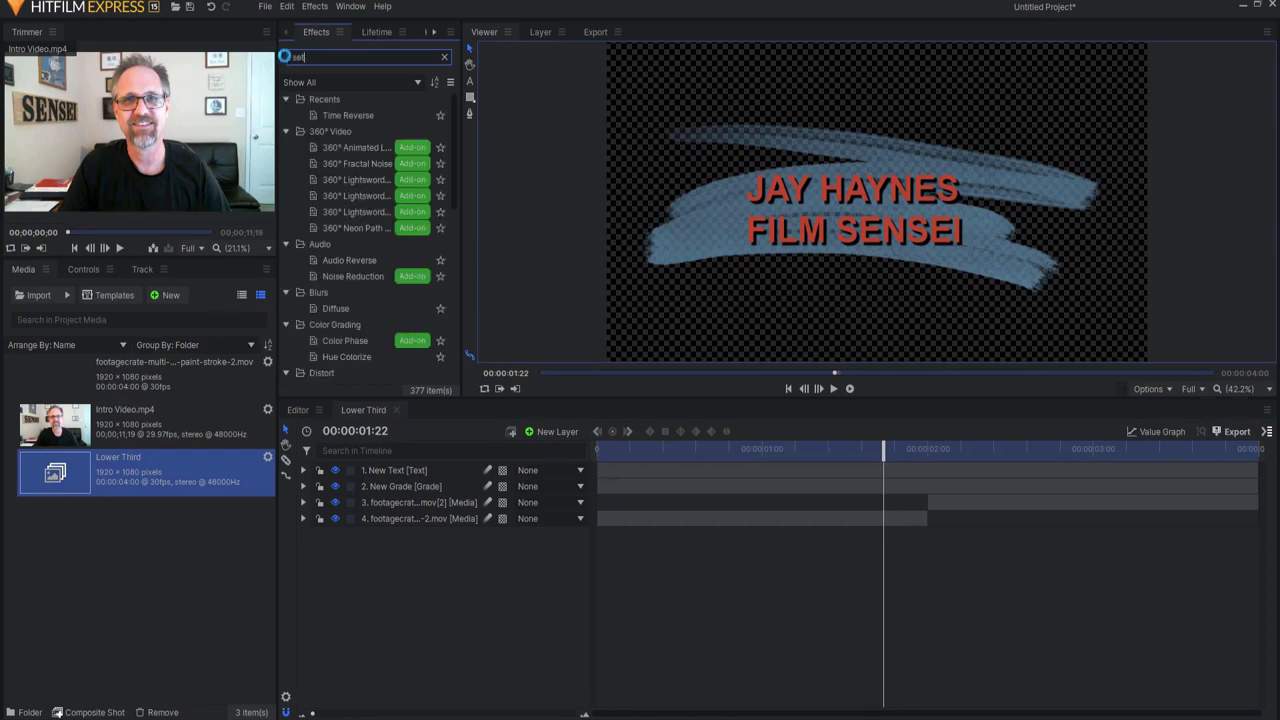
type("t")
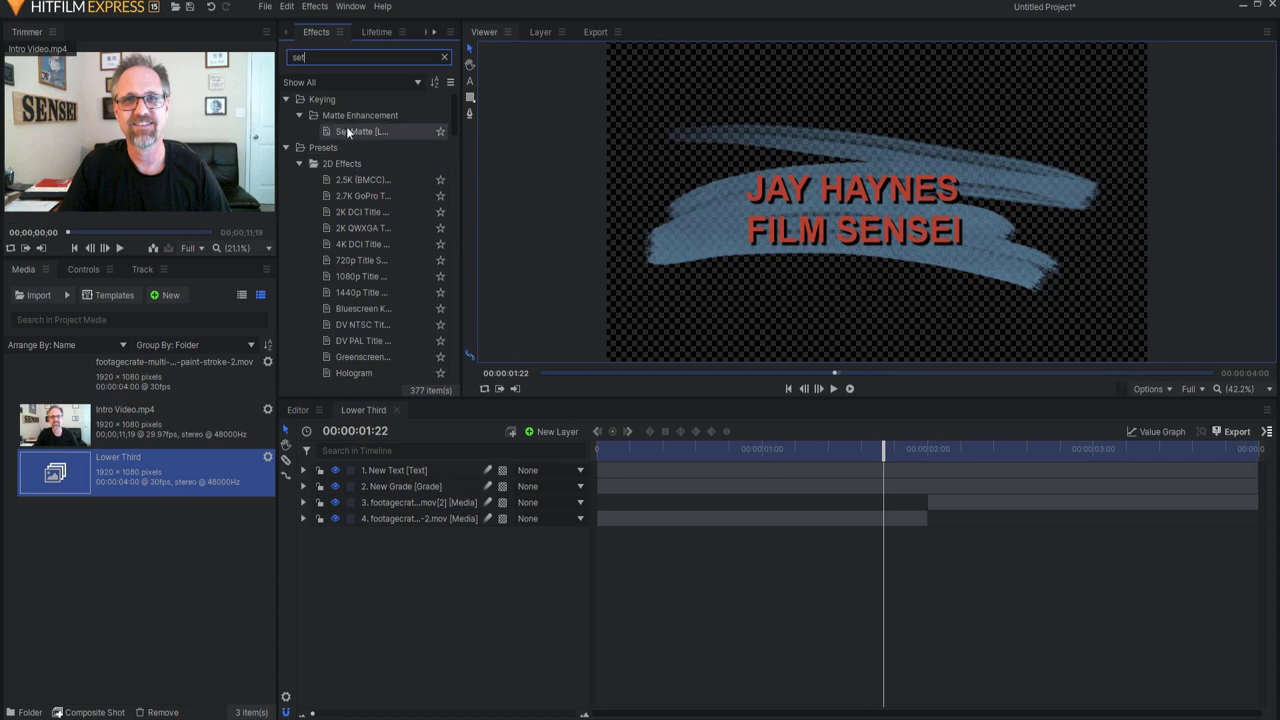
left_click_drag(360, 131, 390, 472)
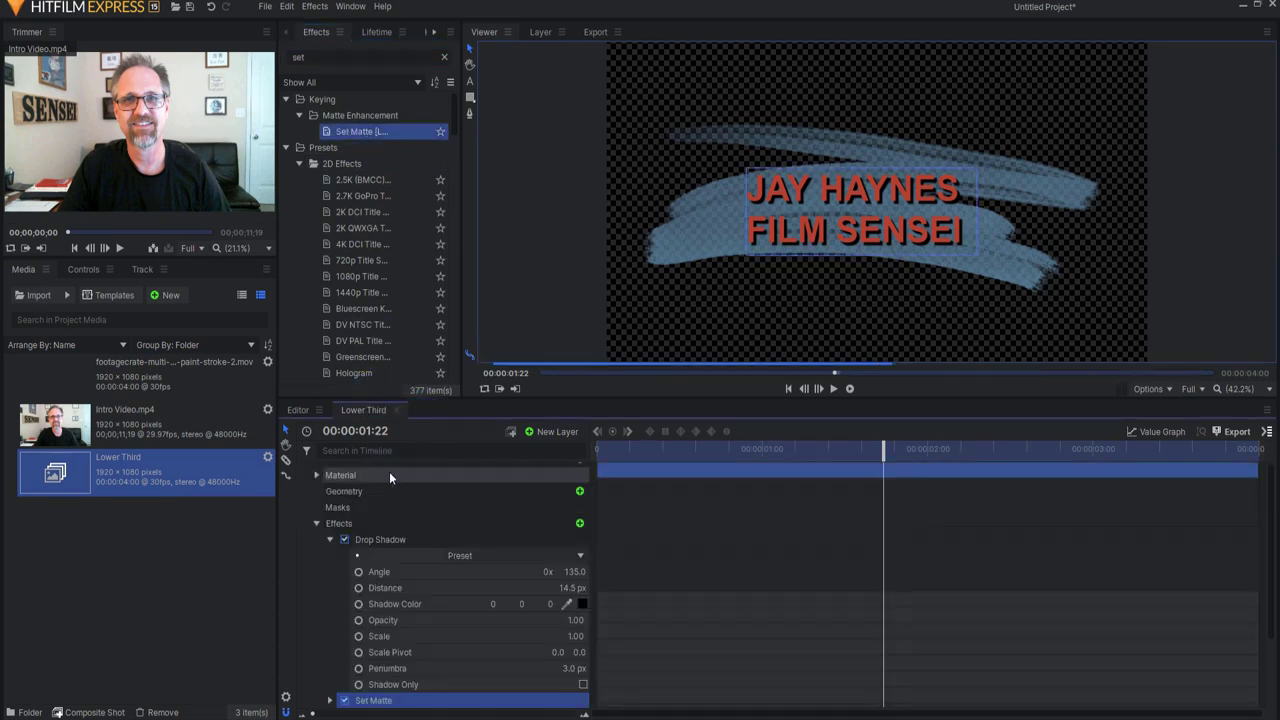
left_click(330, 545)
left_click(331, 598)
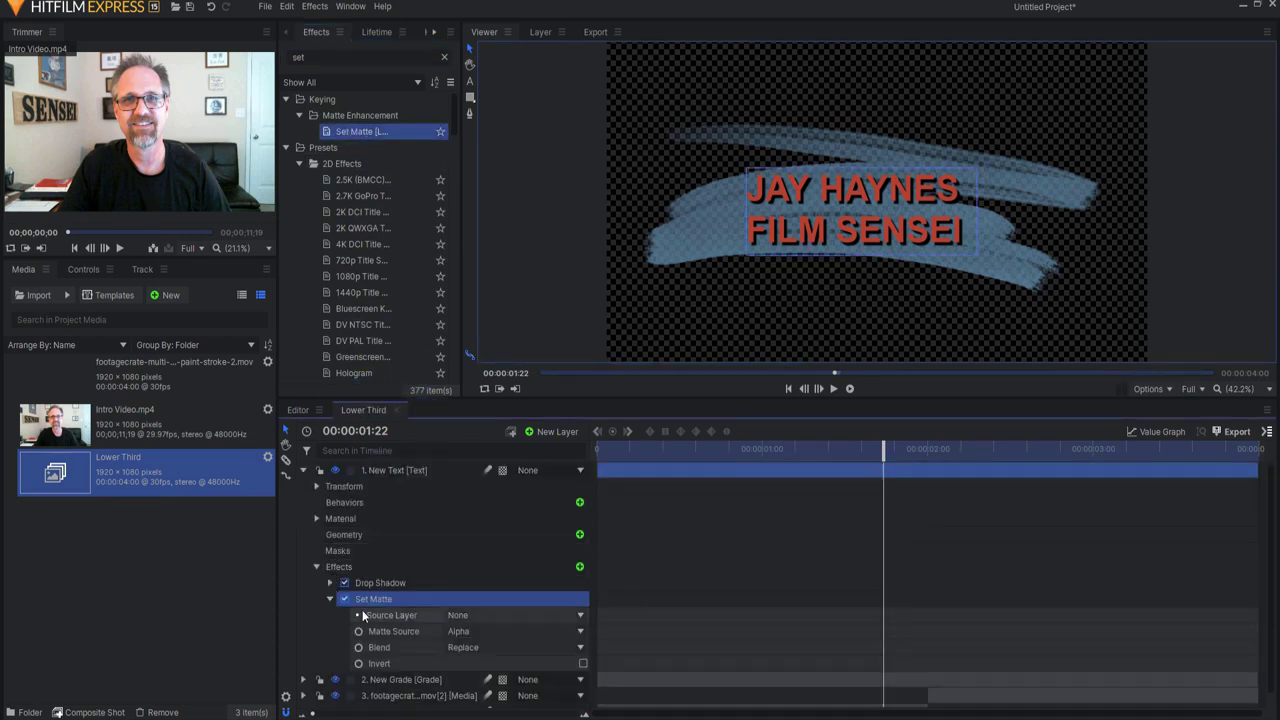
left_click(470, 615)
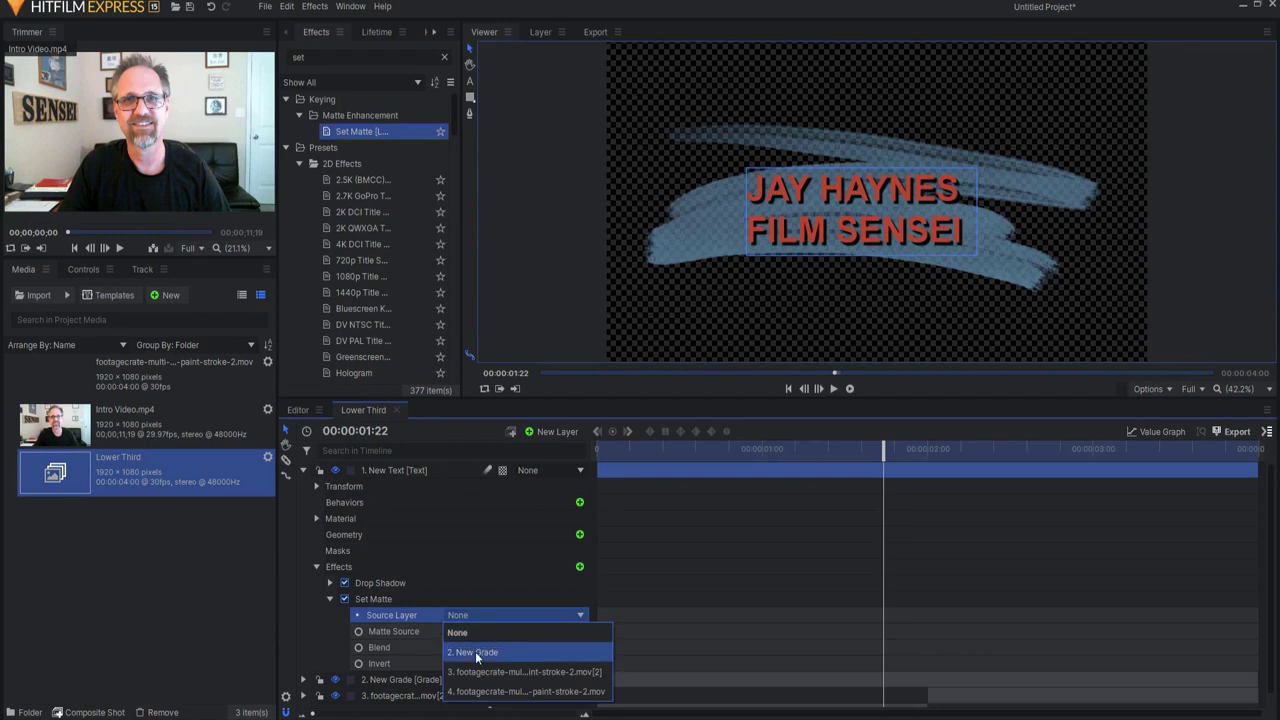
left_click(477, 652)
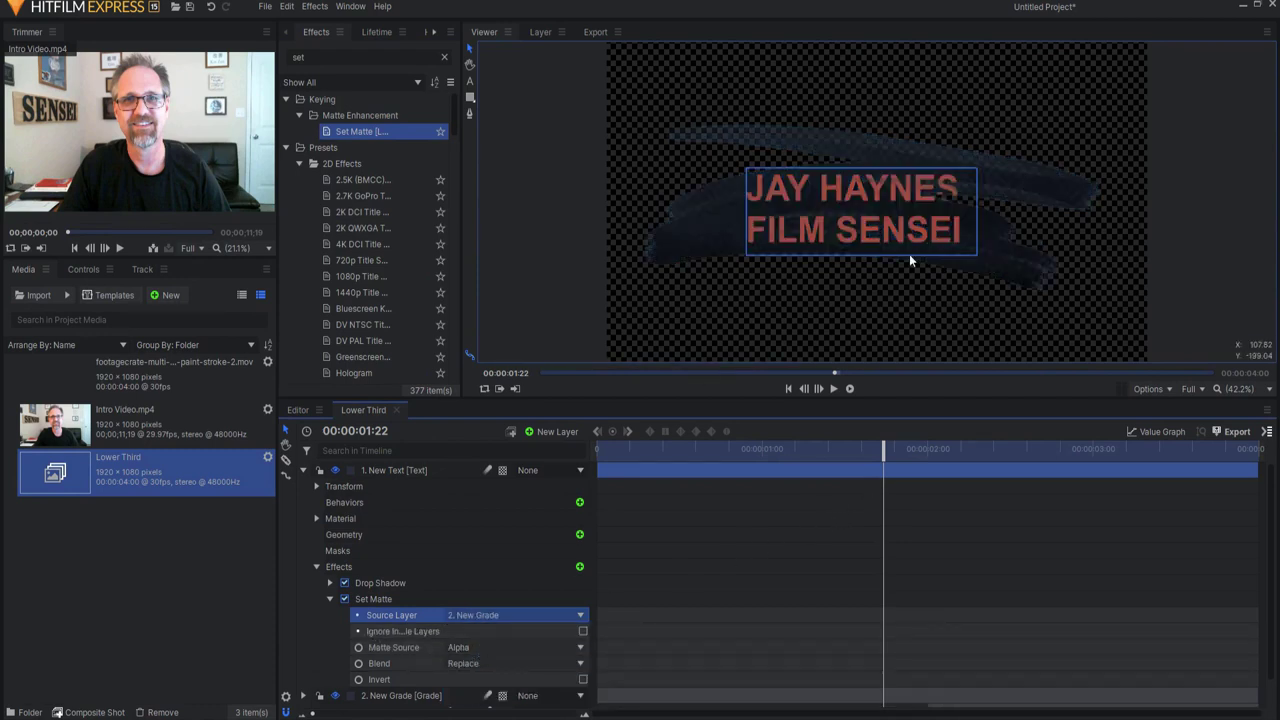
scroll(498, 530, "down", 1)
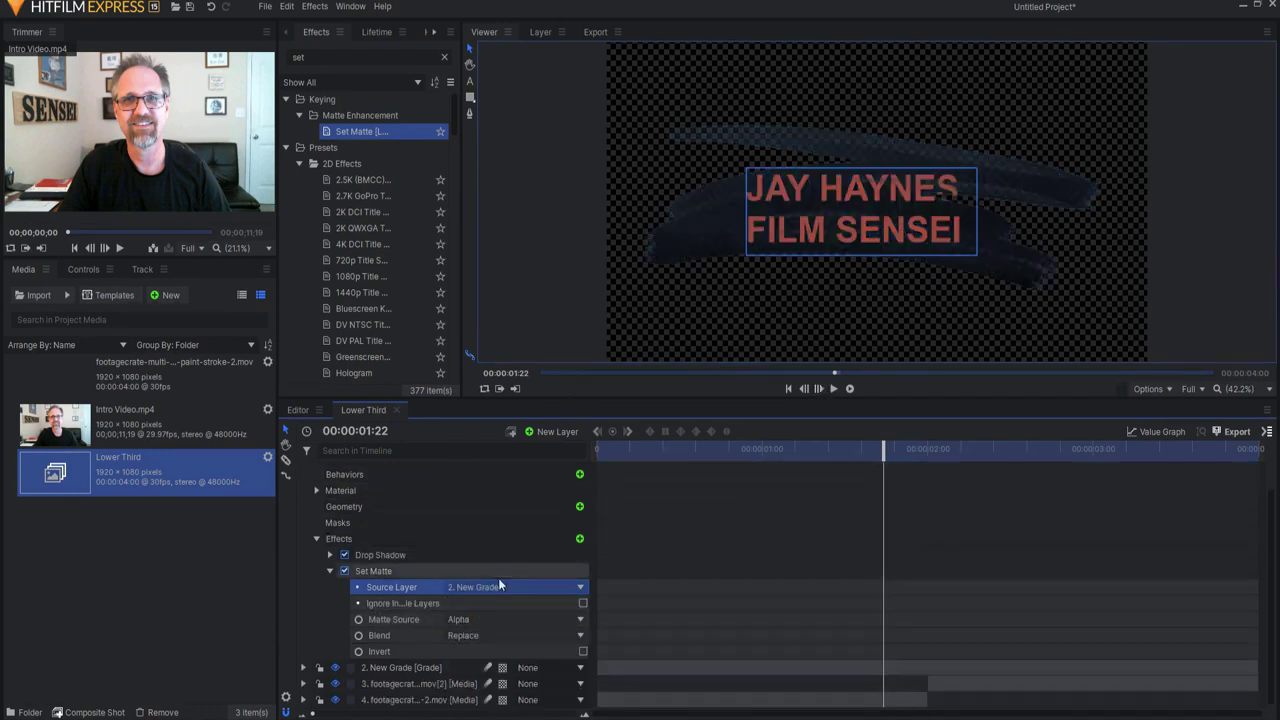
left_click(464, 640)
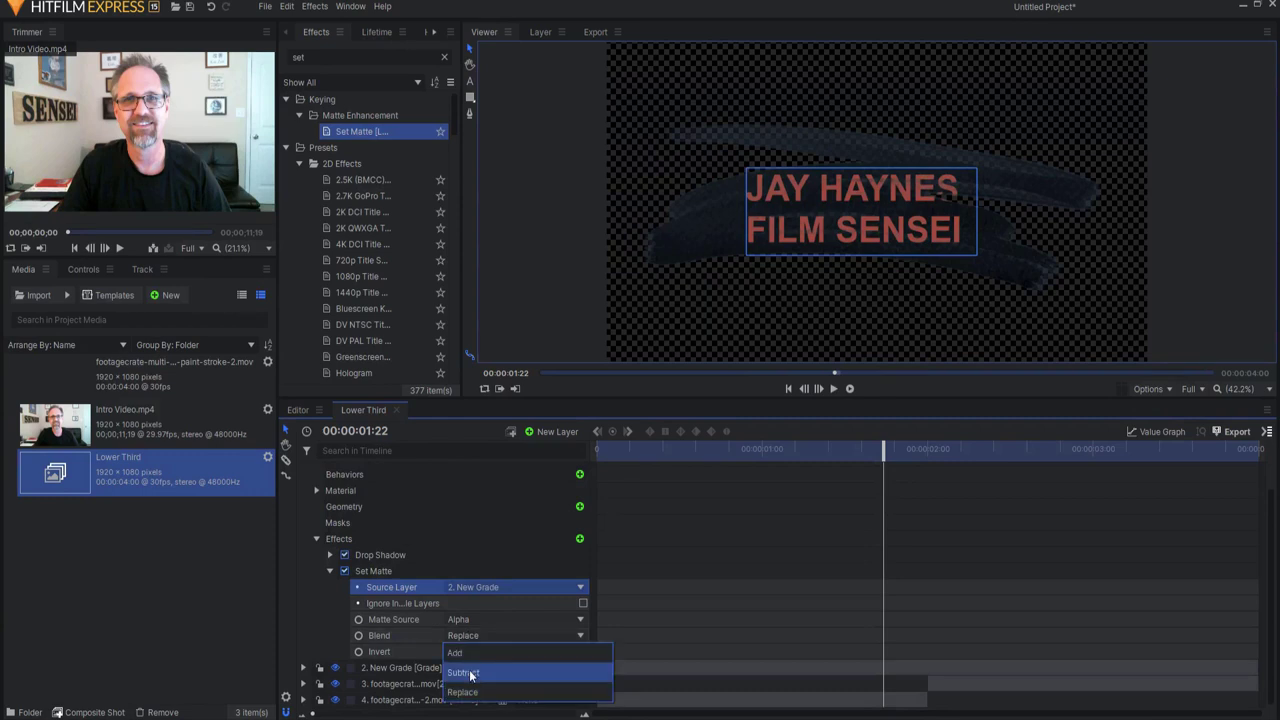
left_click(470, 677)
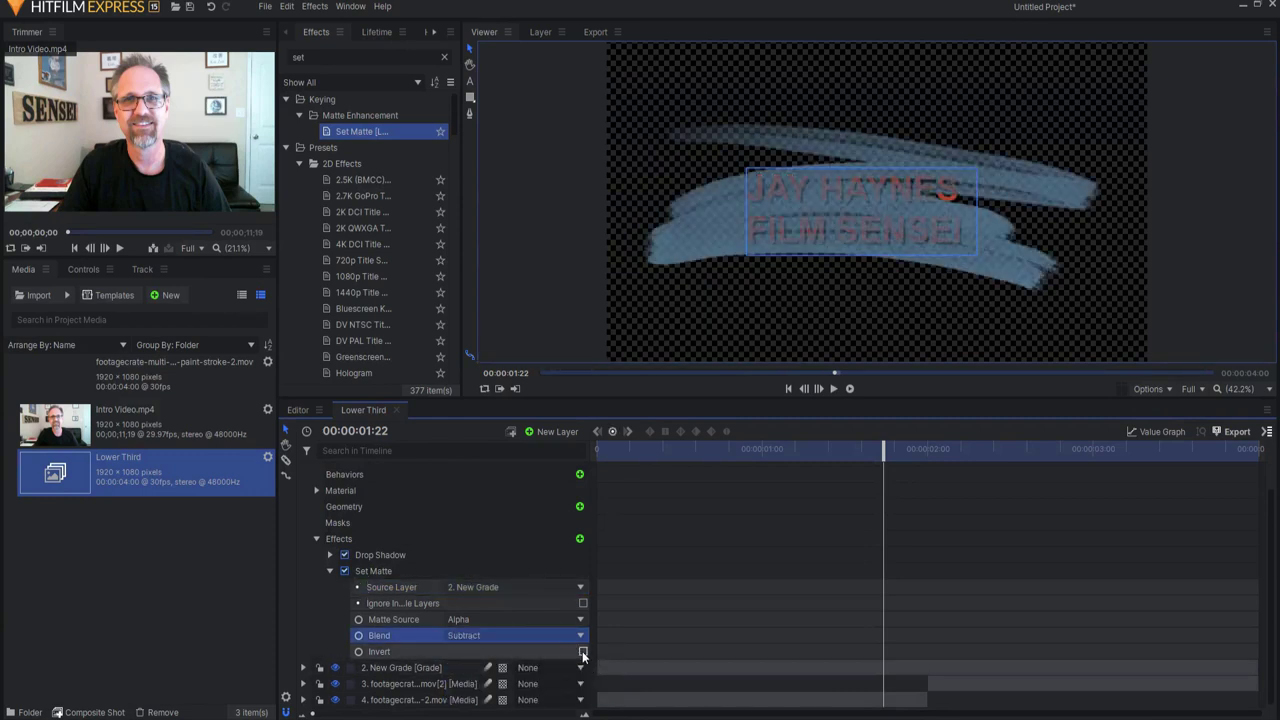
left_click(583, 652)
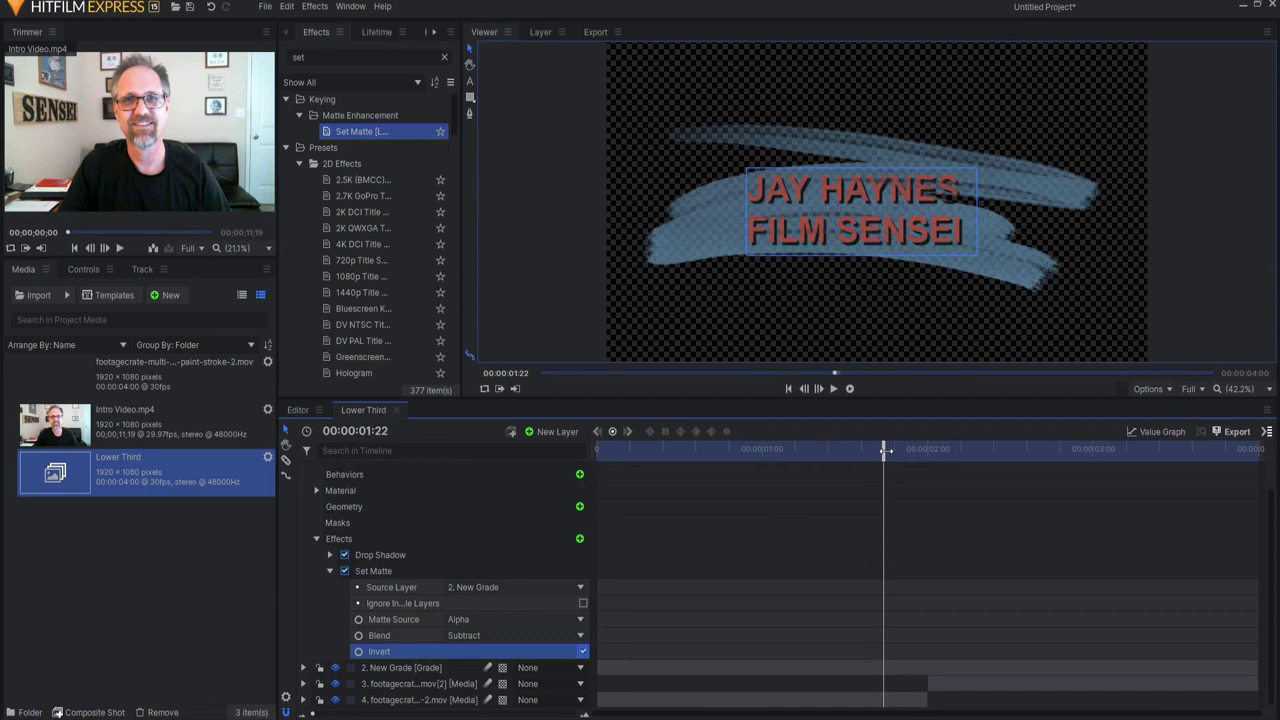
Step: Rewind and play the composite to preview the animated lower third
left_click_drag(884, 450, 597, 450)
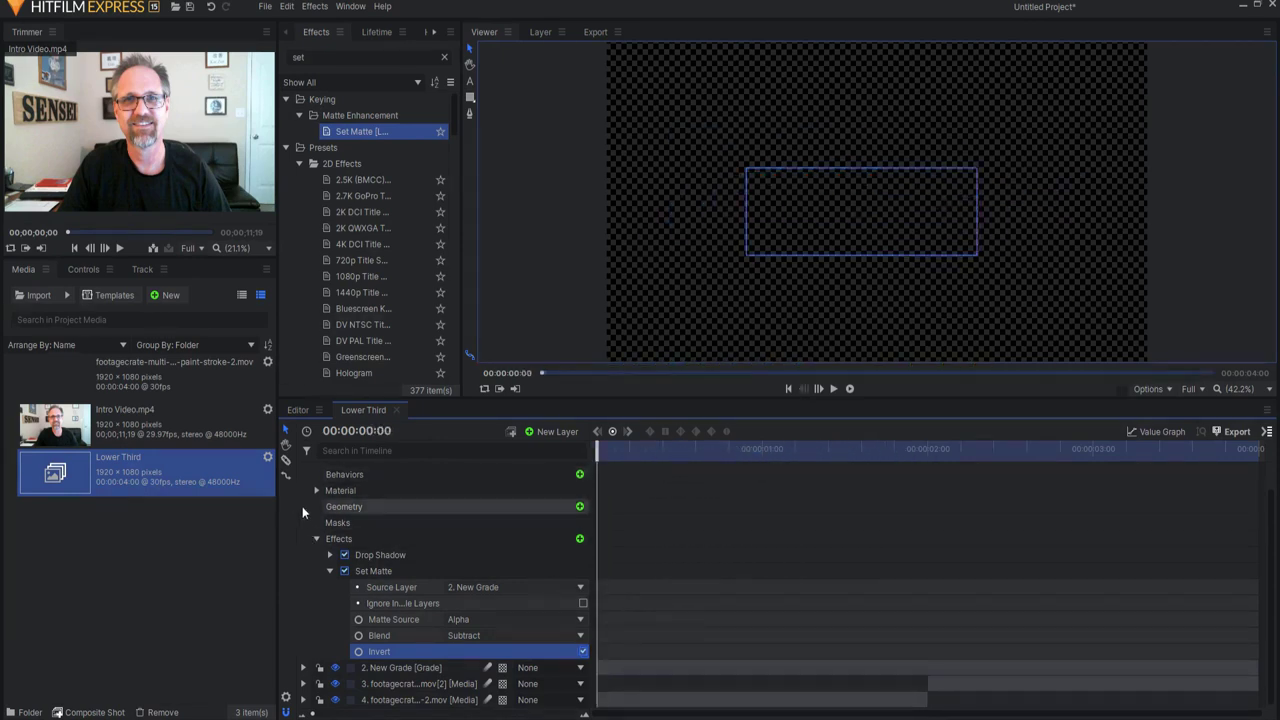
scroll(302, 506, "up", 3)
left_click(303, 470)
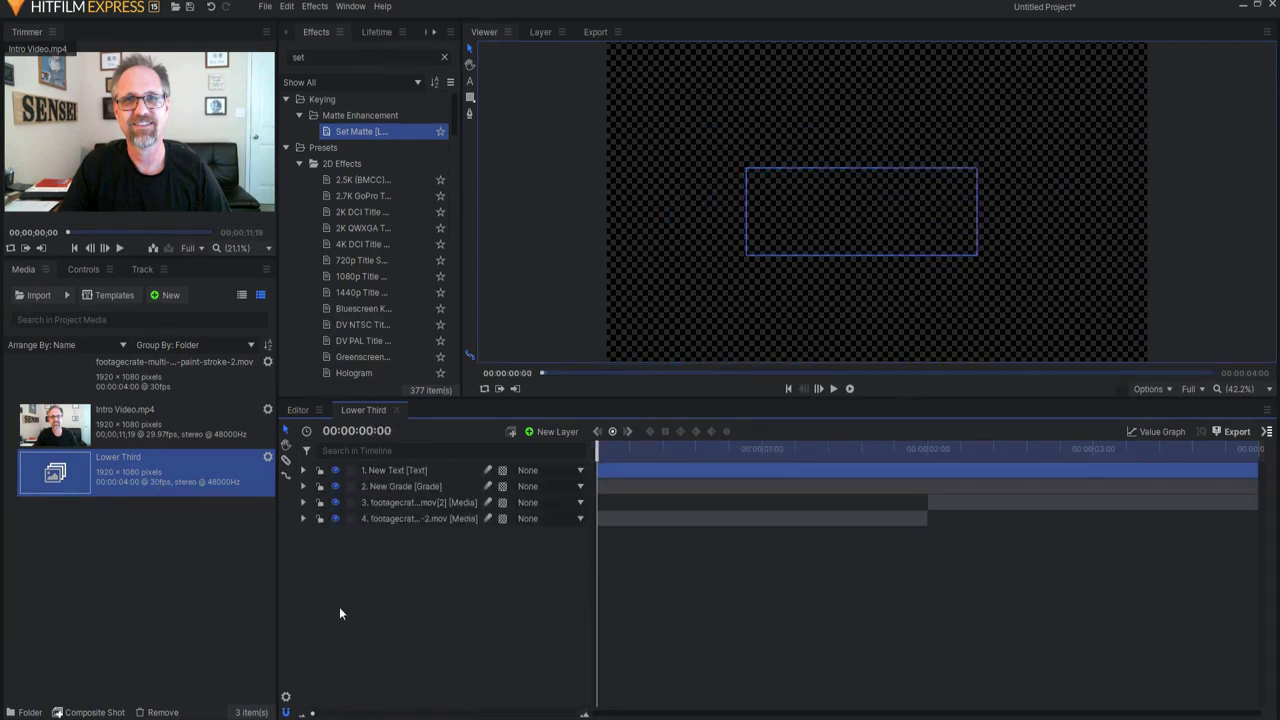
left_click(834, 389)
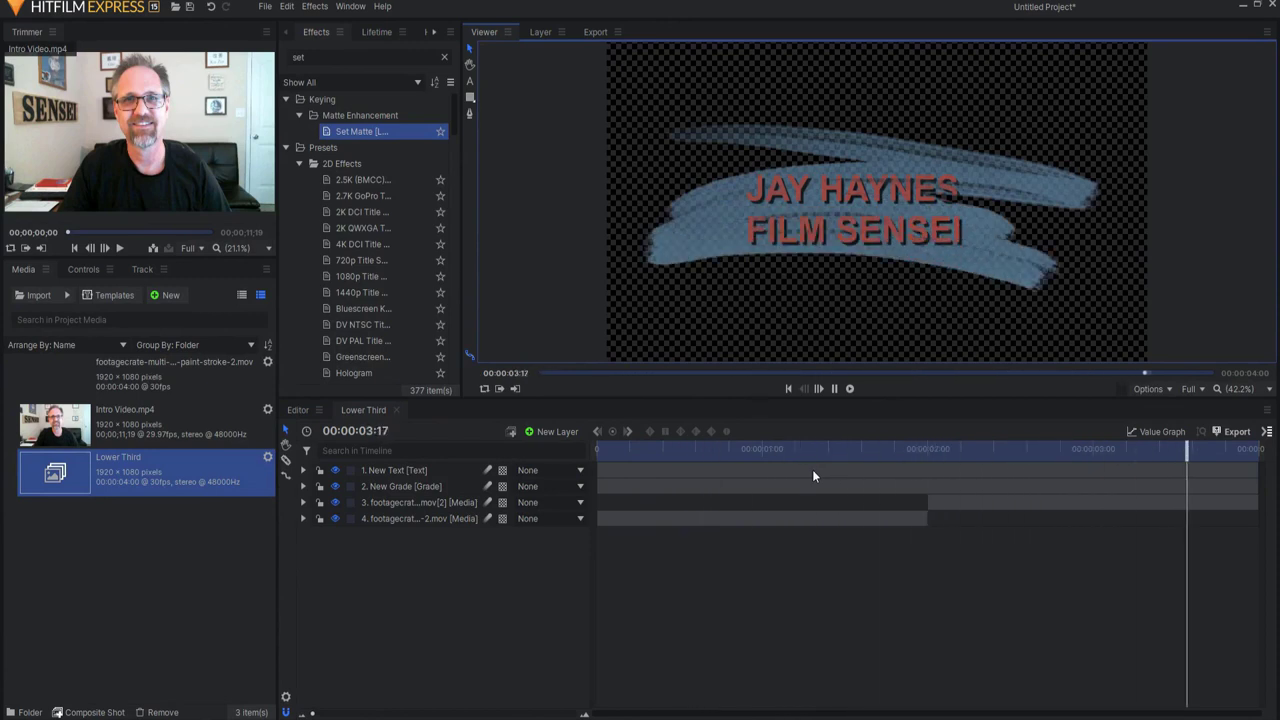
Step: Place Intro Video.mp4 on Video 1 and the Lower Third composite on Video 2, then play
left_click(295, 409)
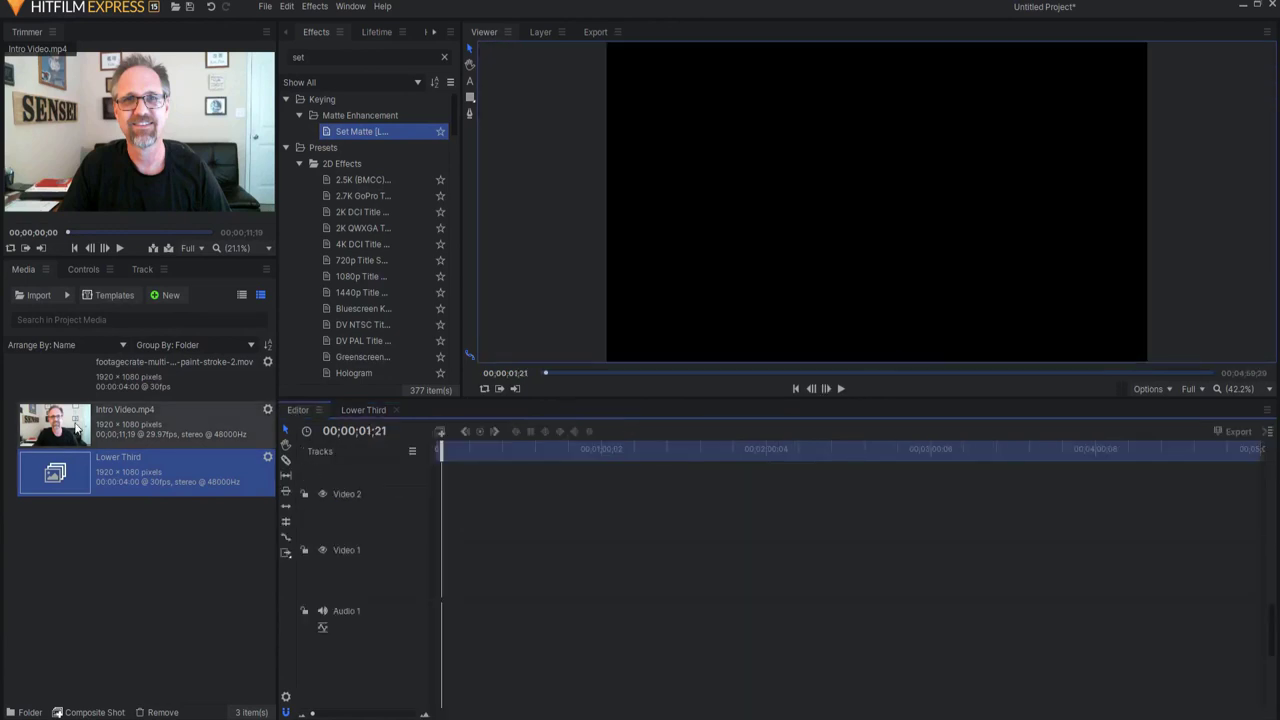
left_click_drag(60, 430, 443, 586)
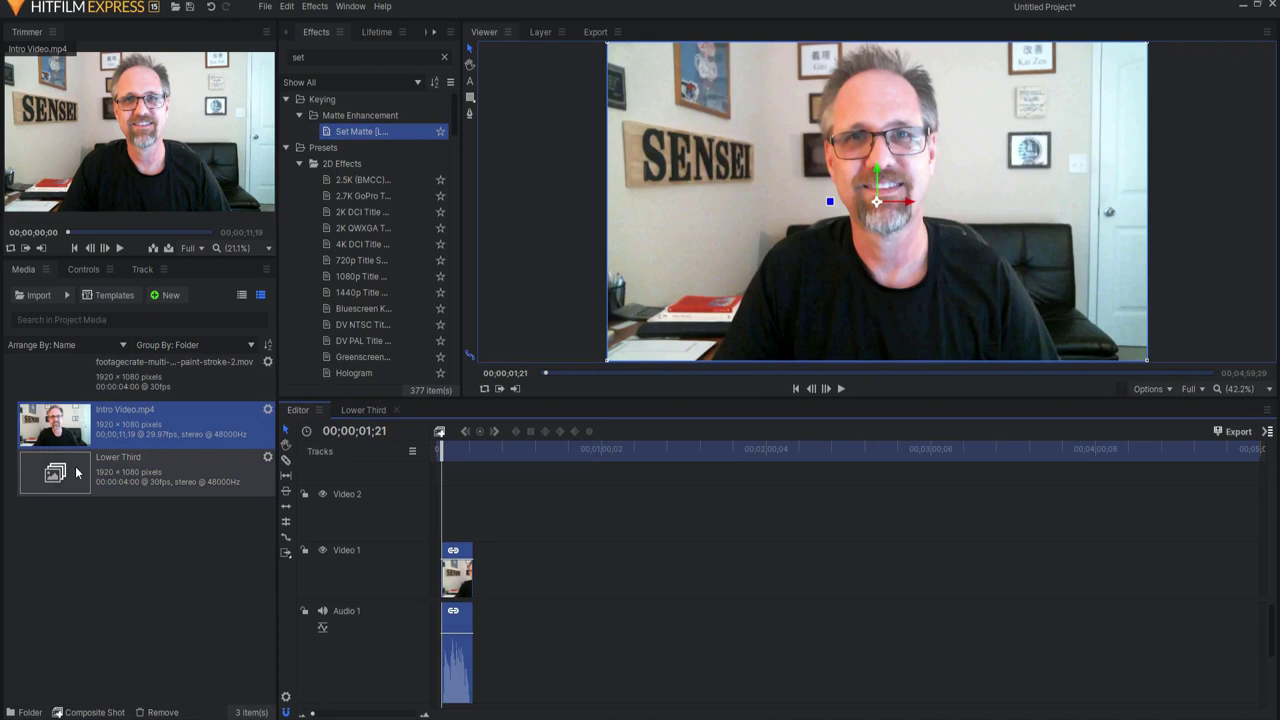
left_click_drag(76, 473, 448, 514)
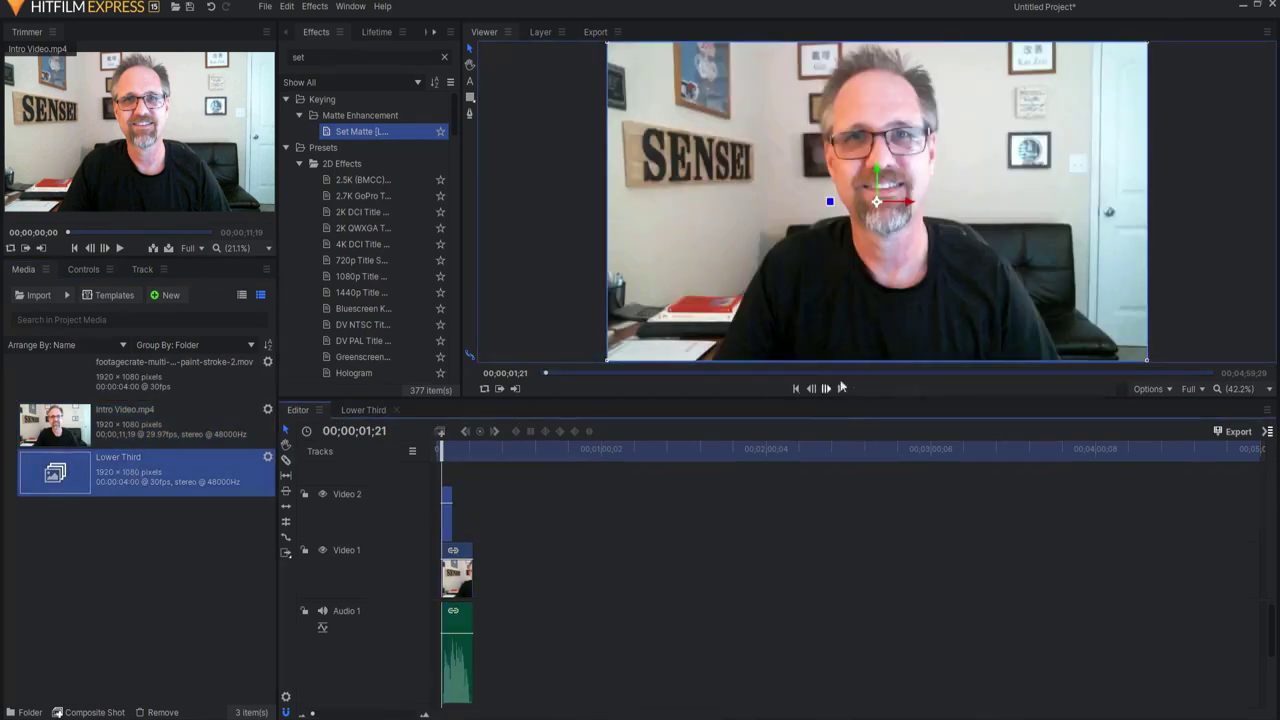
left_click(840, 390)
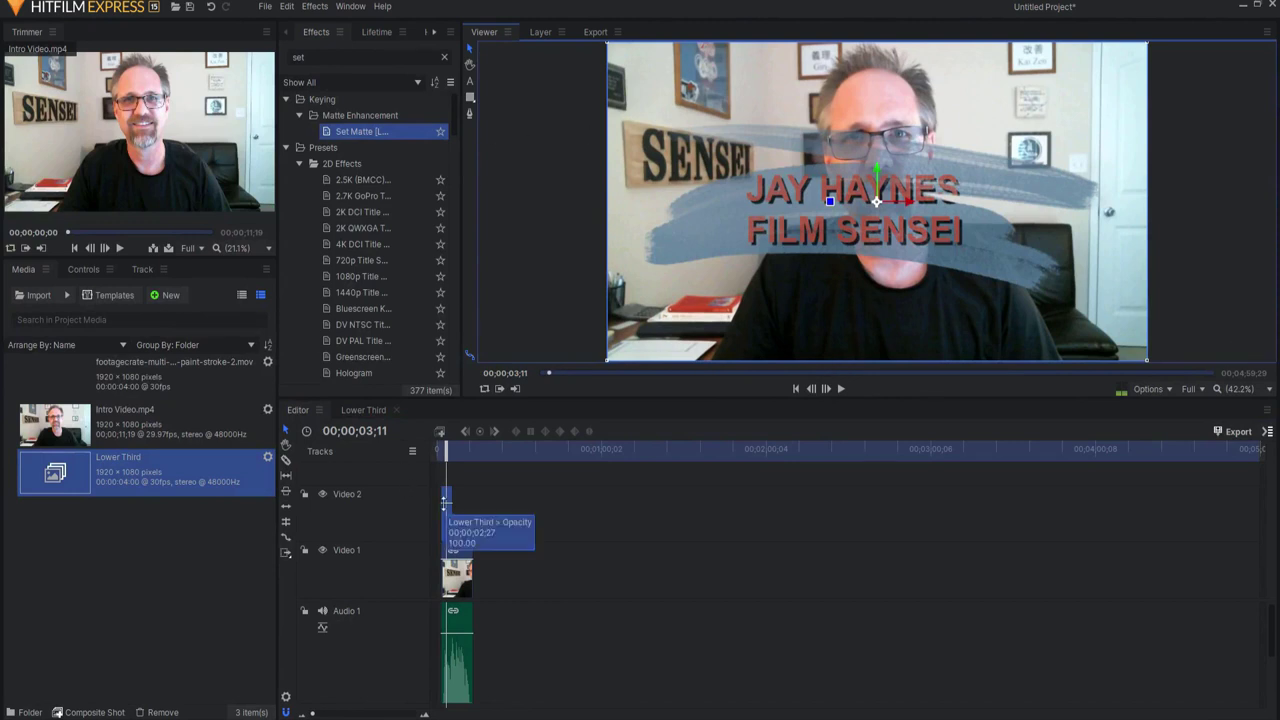
Step: Scale the Lower Third clip to 44% and position it at -469.1, -355.4 in the frame's bottom-left
left_click(76, 263)
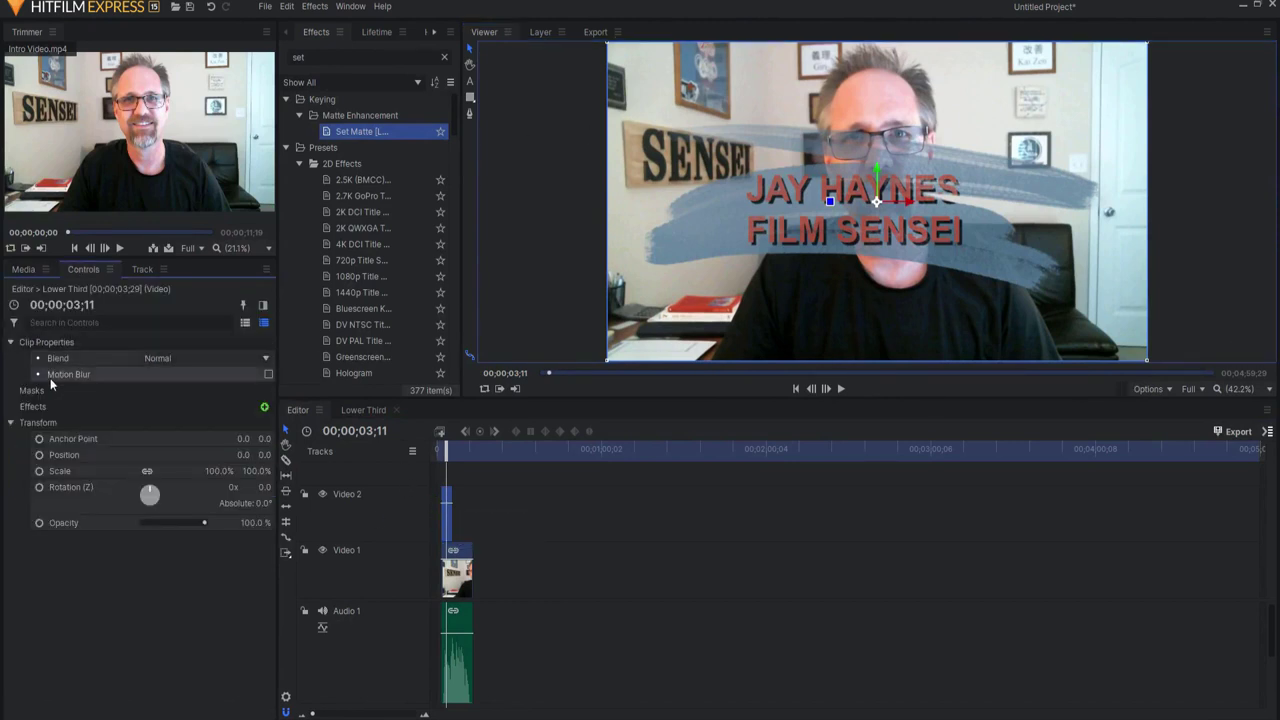
left_click_drag(215, 471, 145, 471)
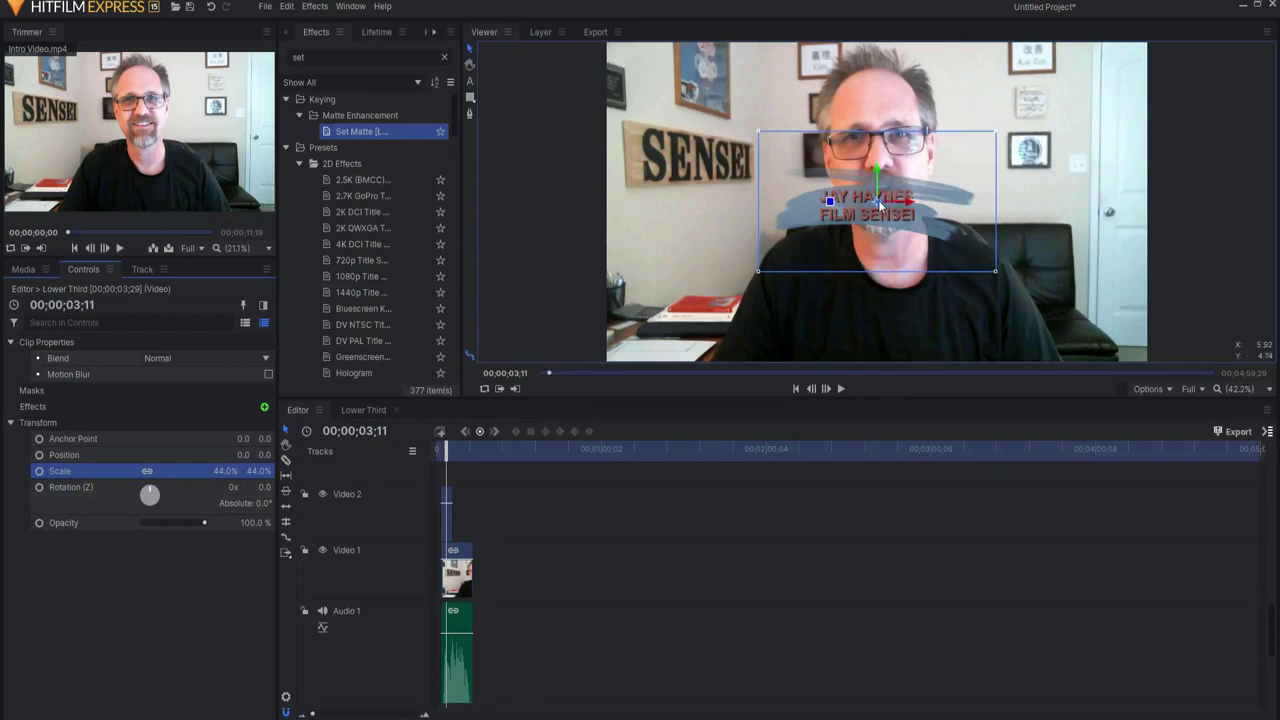
left_click_drag(878, 203, 746, 309)
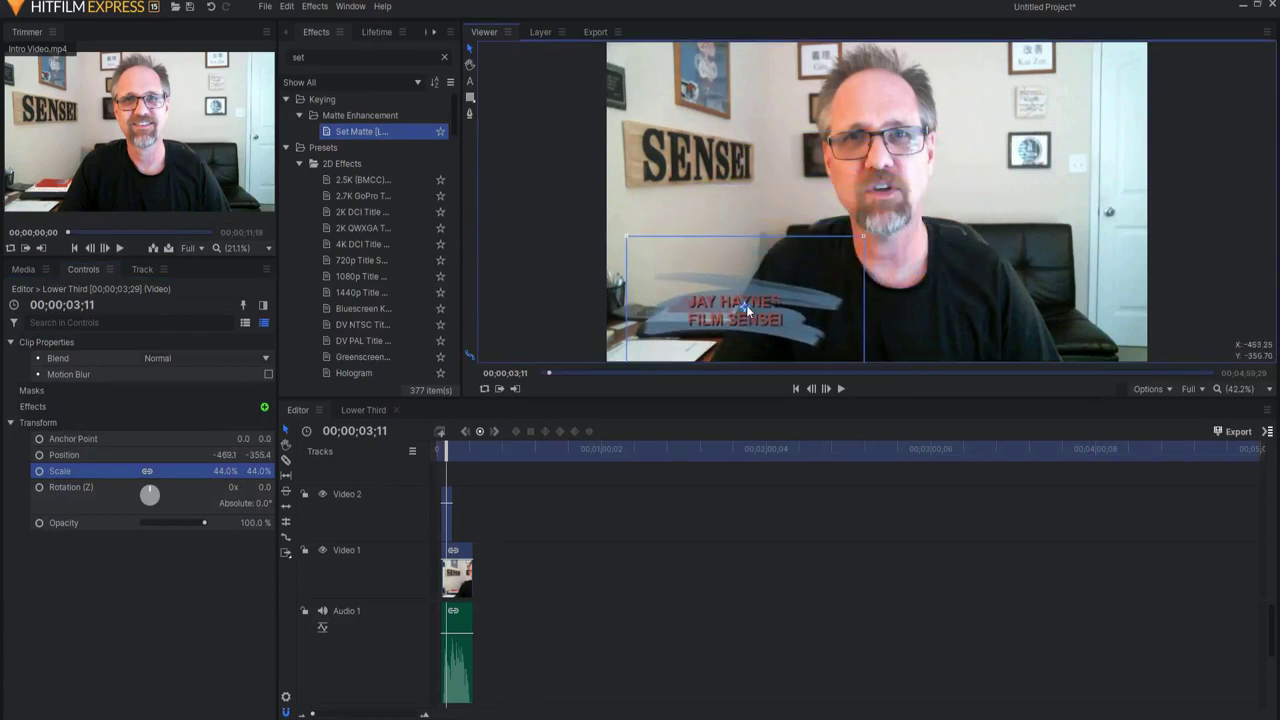